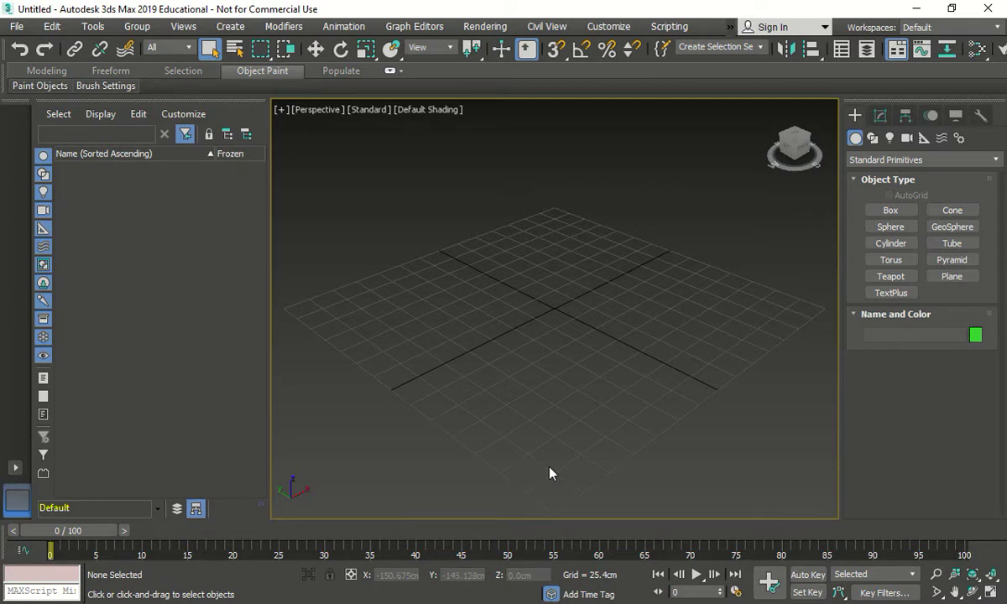
- Reset 3ds Max to a fresh, empty scene
{"action": "left_click", "coordinate": [16, 26]}
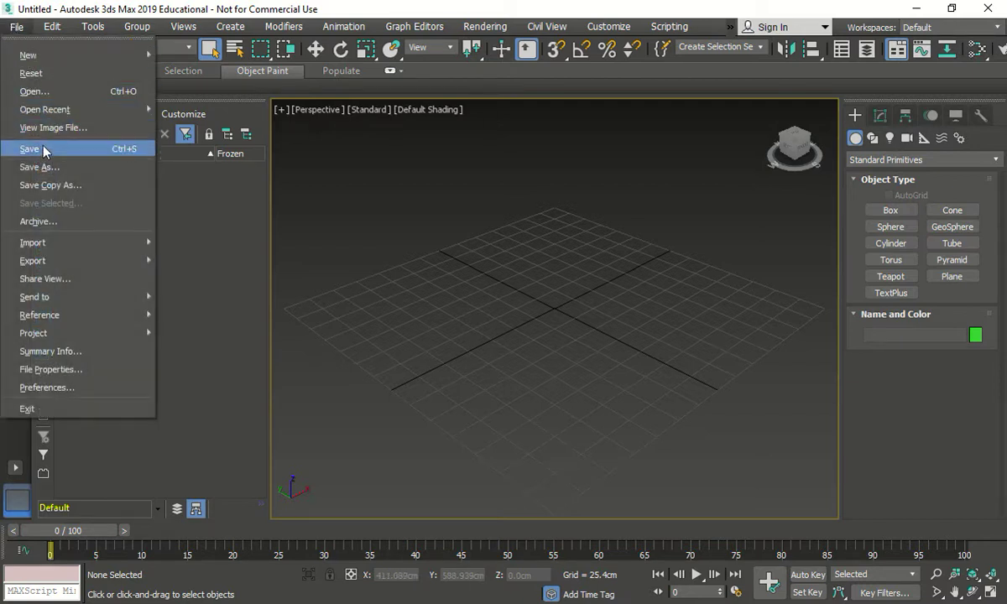
{"action": "left_click", "coordinate": [52, 73]}
{"action": "left_click", "coordinate": [460, 338]}
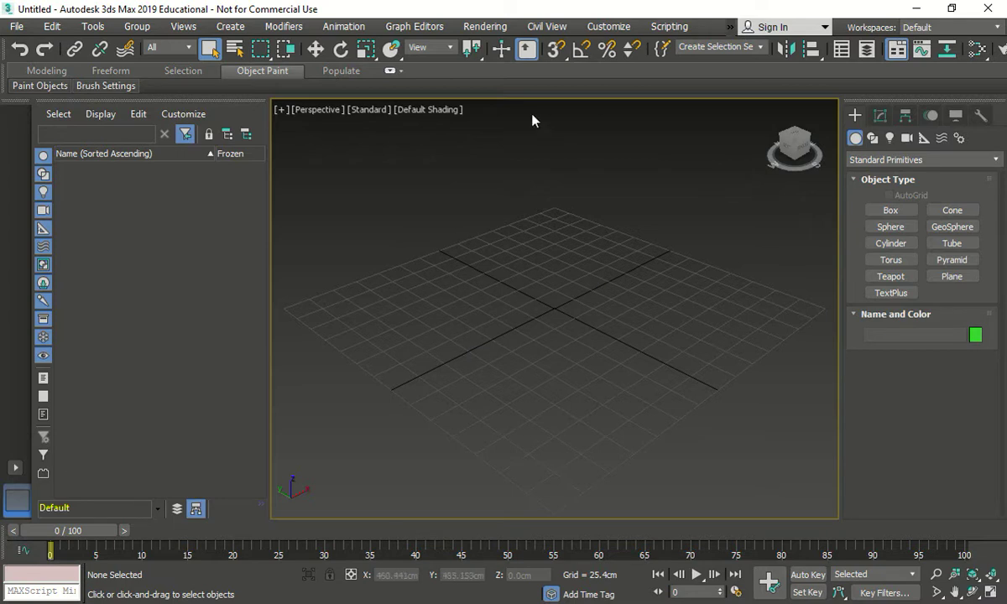
- Set the display units to Metric Centimeters in Units Setup
{"action": "left_click", "coordinate": [603, 26]}
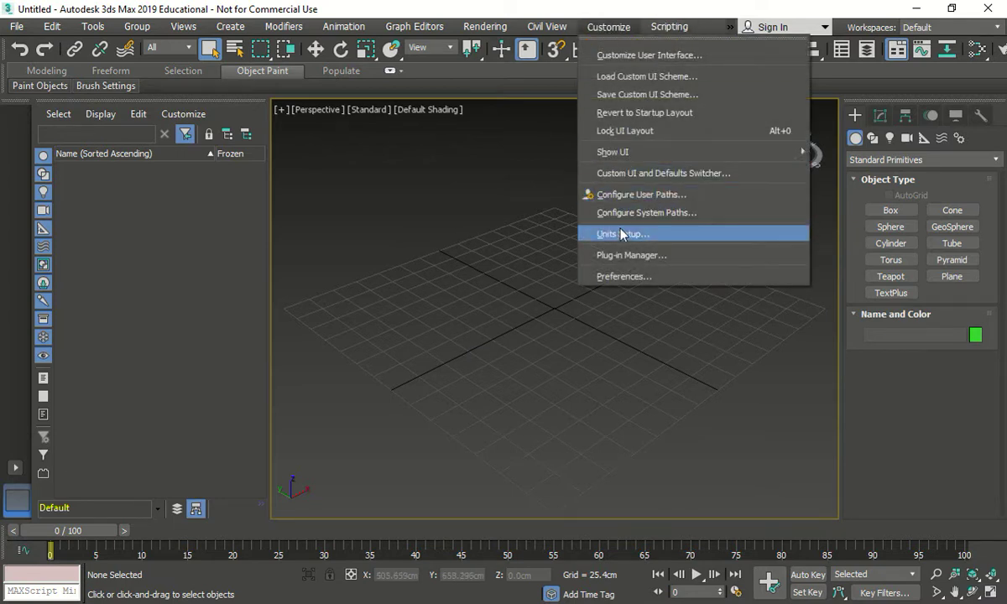
{"action": "left_click", "coordinate": [580, 219]}
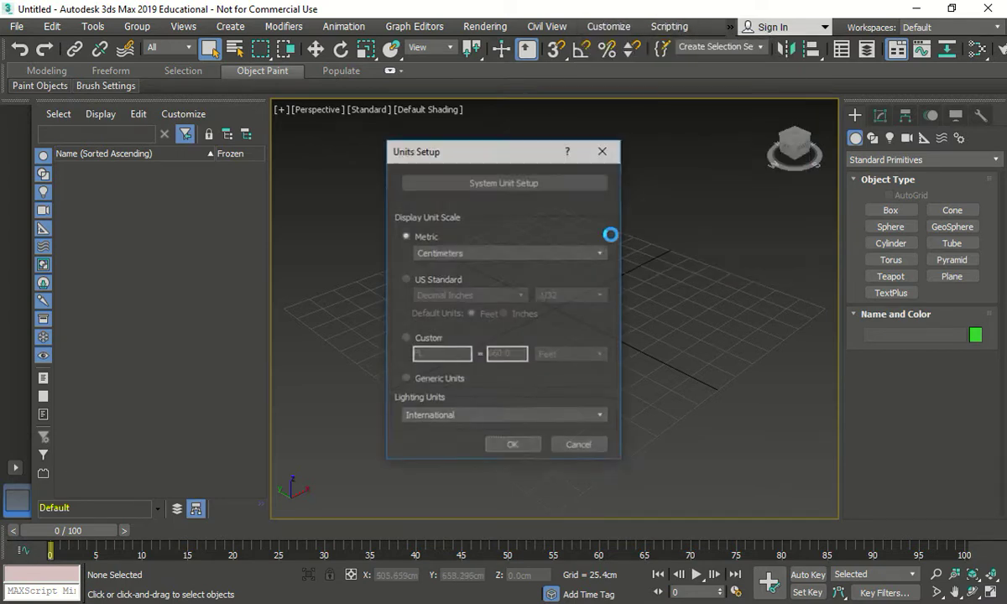
{"action": "left_click", "coordinate": [433, 254]}
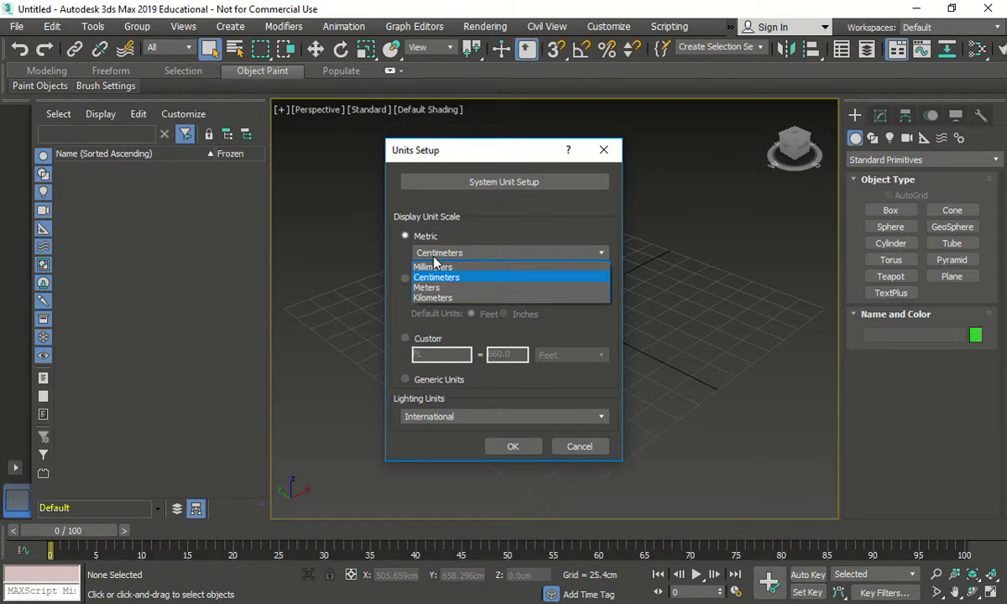
{"action": "left_click", "coordinate": [433, 254]}
{"action": "left_click", "coordinate": [513, 446]}
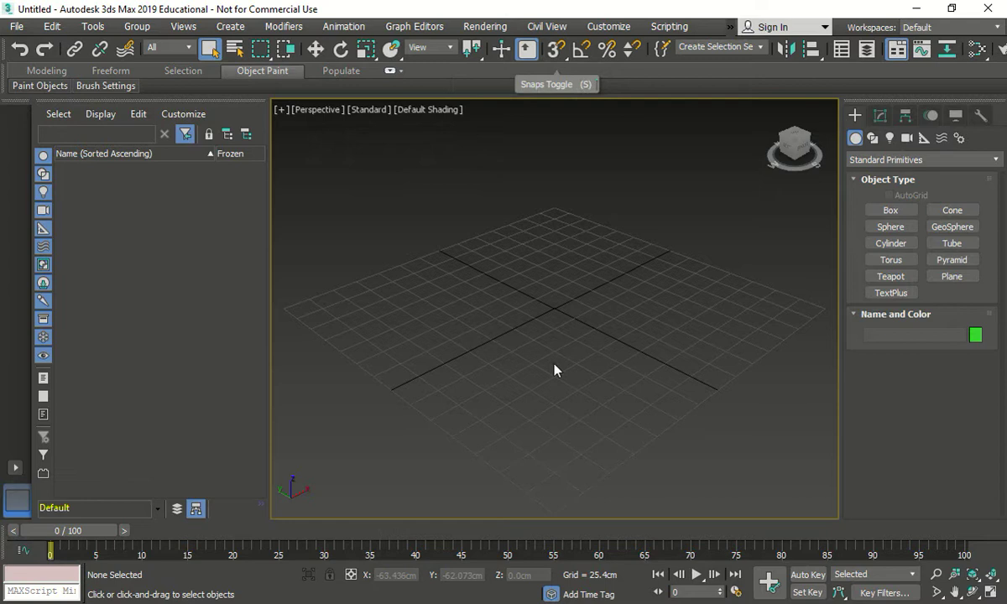
- Set home grid spacing 3 cm, major lines every 4th, extent 10, applied to all viewports
{"action": "right_click", "coordinate": [554, 48]}
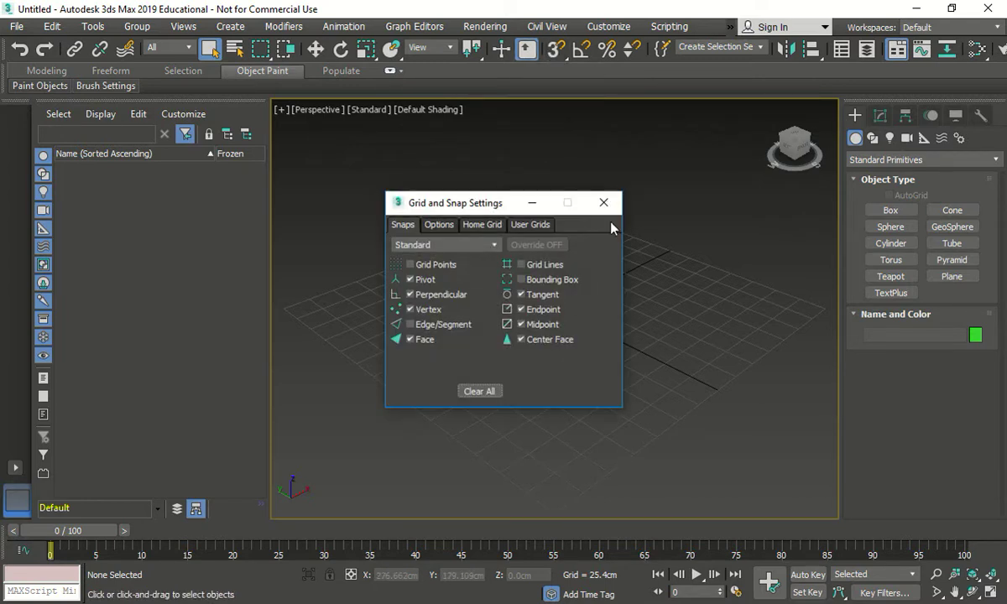
{"action": "left_click", "coordinate": [482, 224]}
{"action": "double_click", "coordinate": [542, 251]}
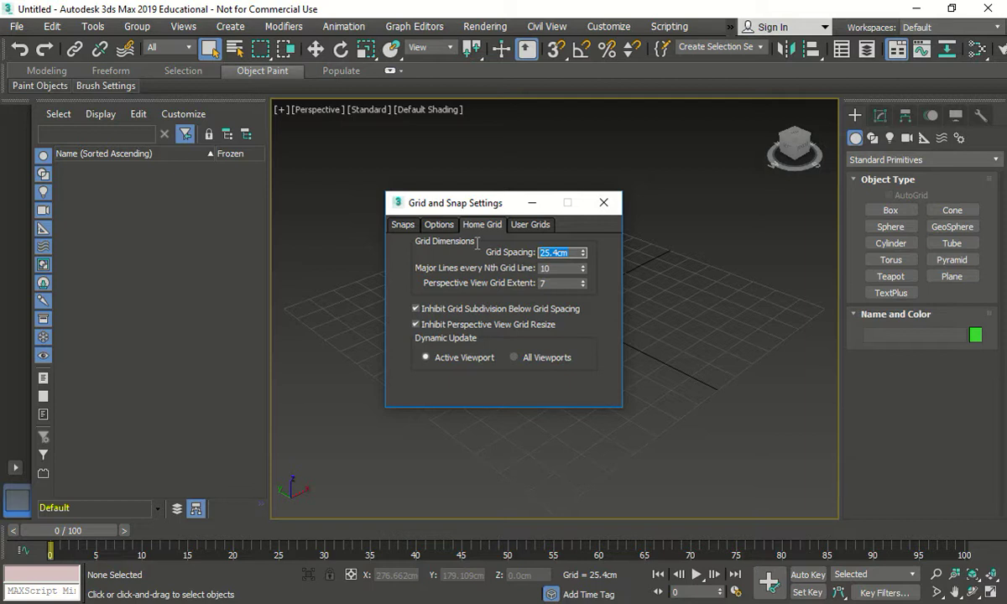
{"action": "type", "text": "30"}
{"action": "key", "text": "Tab"}
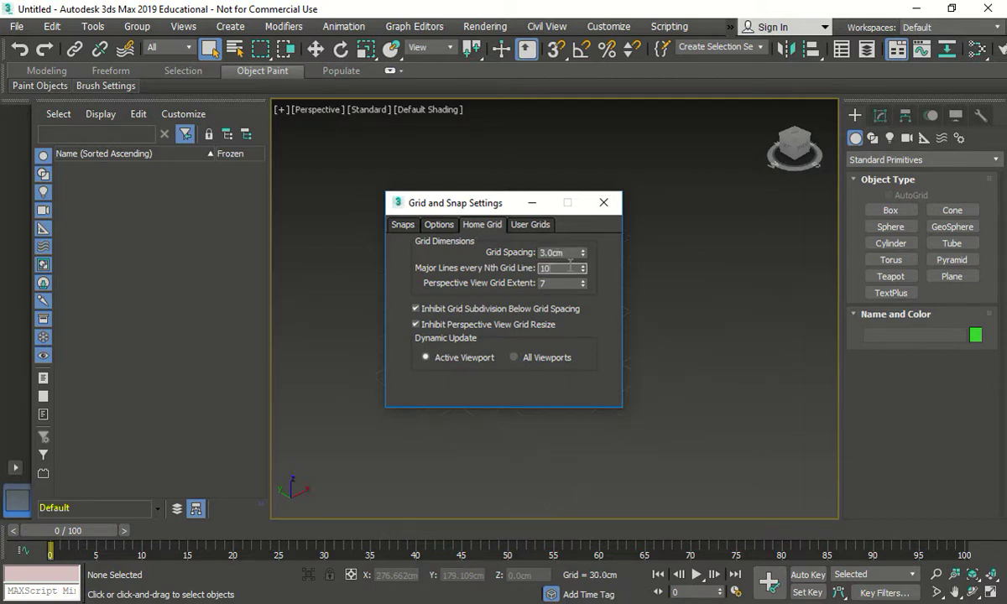
{"action": "type", "text": "4"}
{"action": "key", "text": "Tab"}
{"action": "type", "text": "10"}
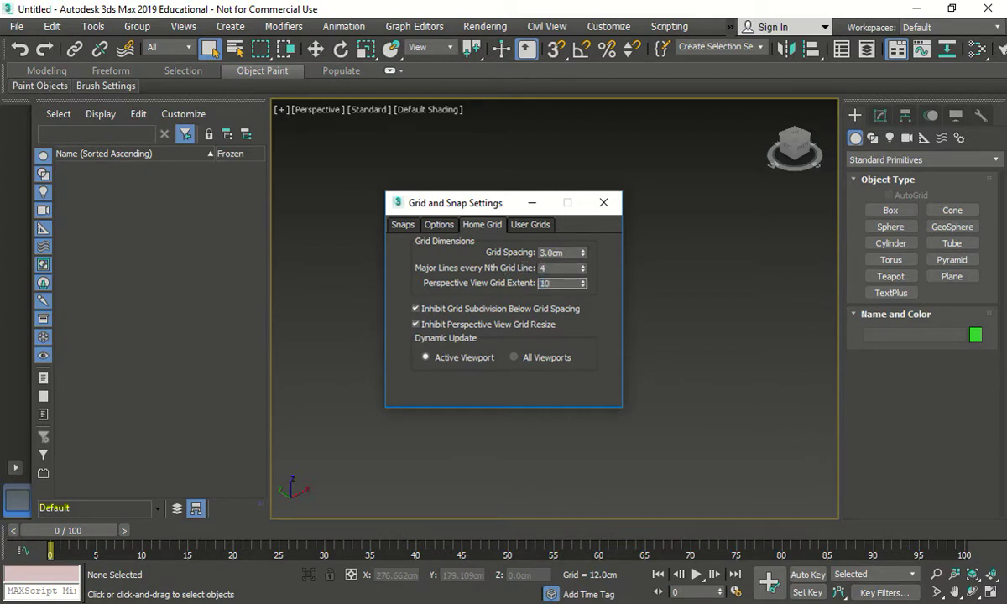
{"action": "left_click", "coordinate": [513, 358]}
{"action": "left_click", "coordinate": [603, 203]}
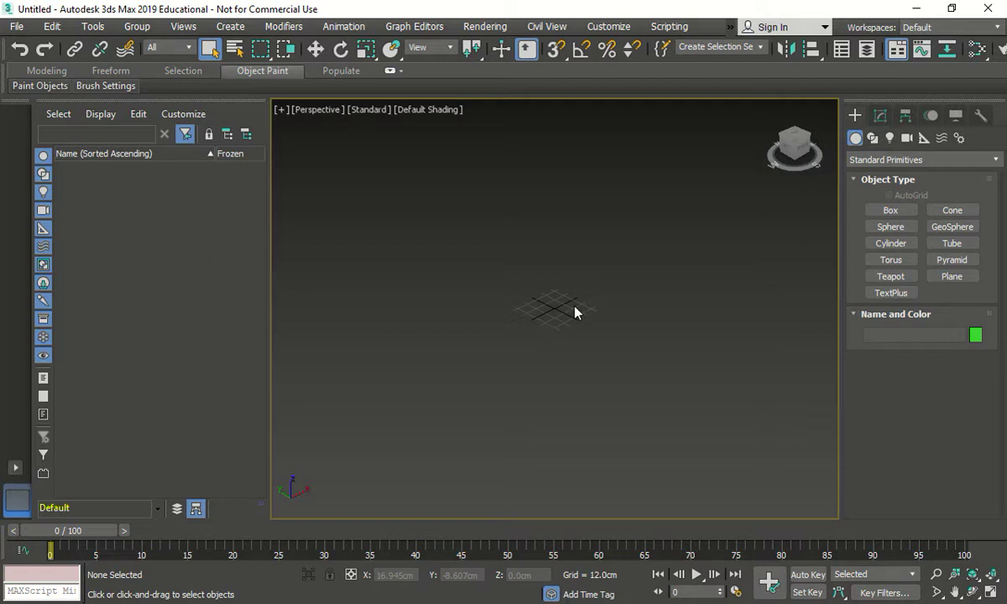
- Save the scene as Coffee-Table-Finish.max in Unit-m3, replacing the existing file
{"action": "left_click", "coordinate": [16, 26]}
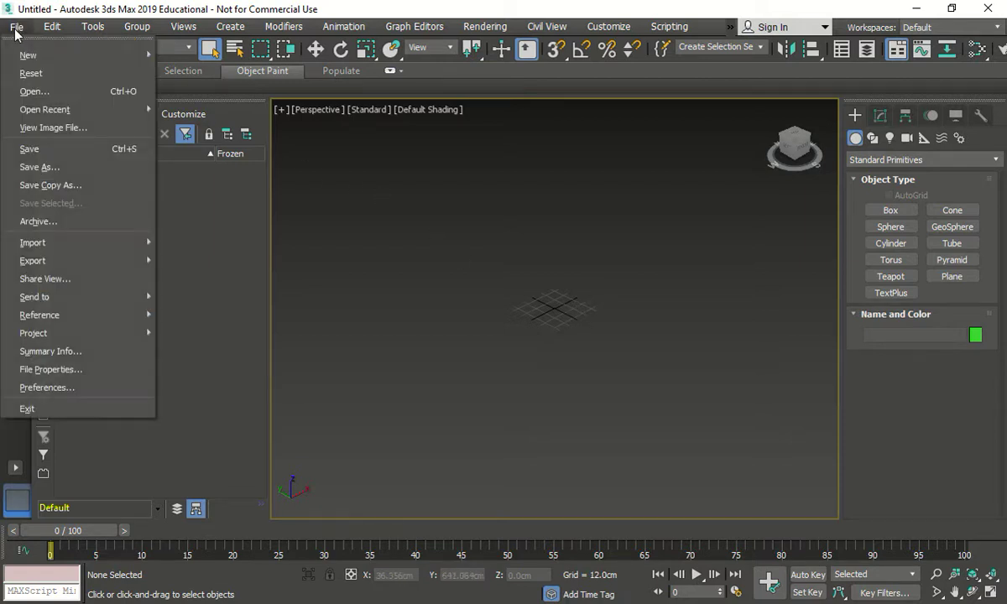
{"action": "left_click", "coordinate": [46, 167]}
{"action": "double_click", "coordinate": [382, 188]}
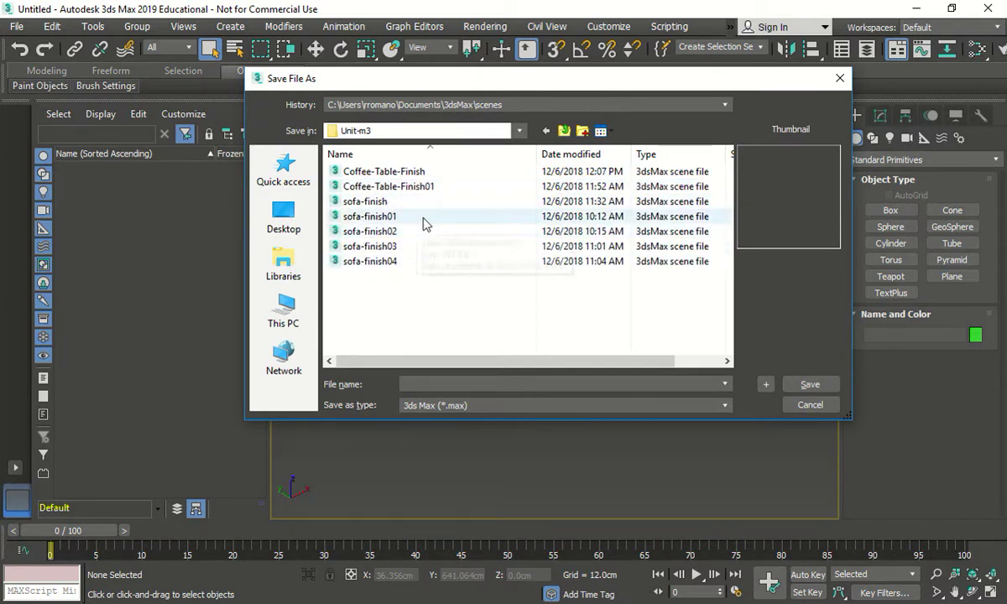
{"action": "left_click", "coordinate": [385, 171]}
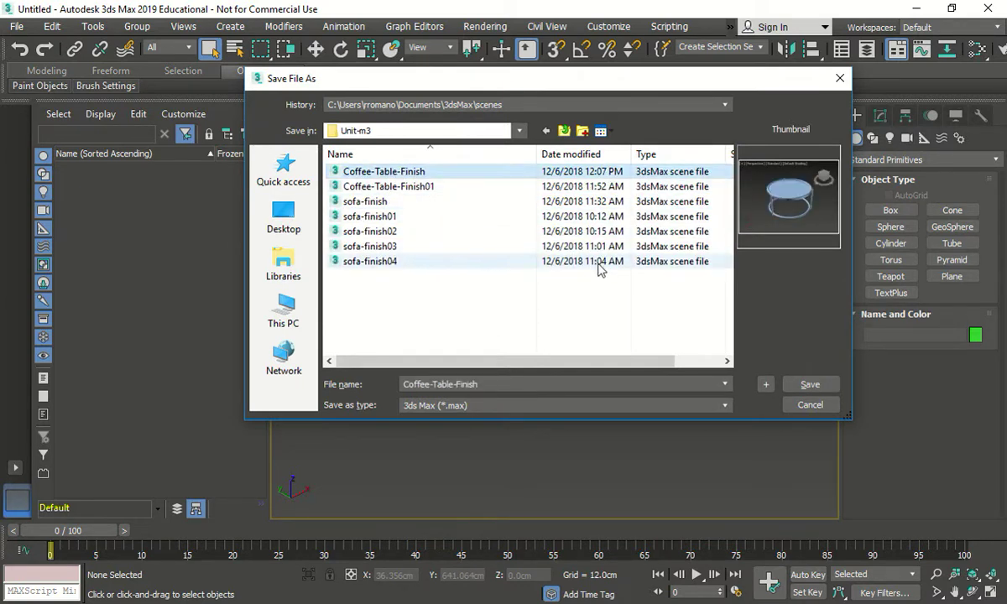
{"action": "left_click", "coordinate": [801, 385]}
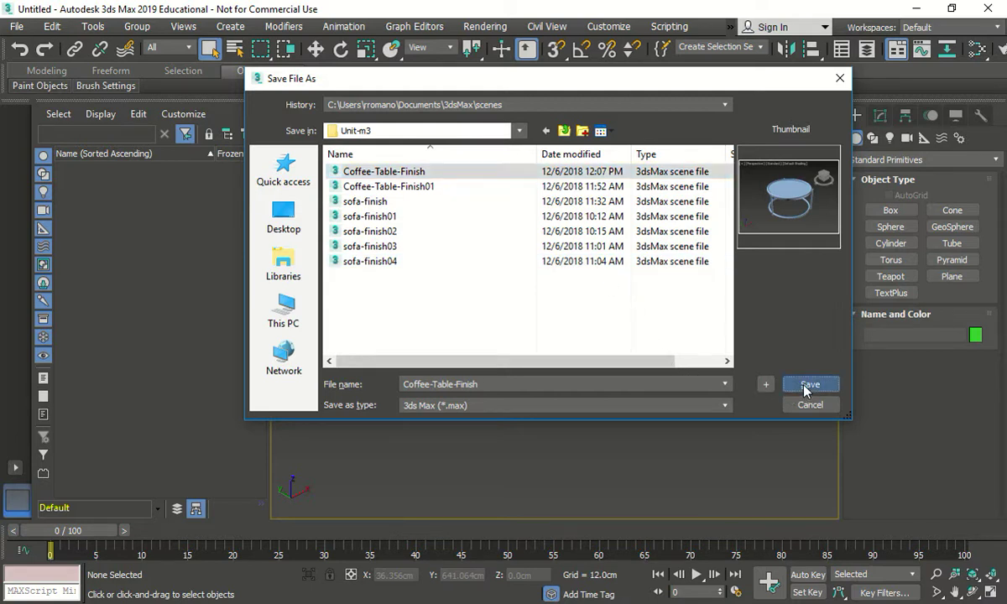
{"action": "left_click", "coordinate": [556, 369]}
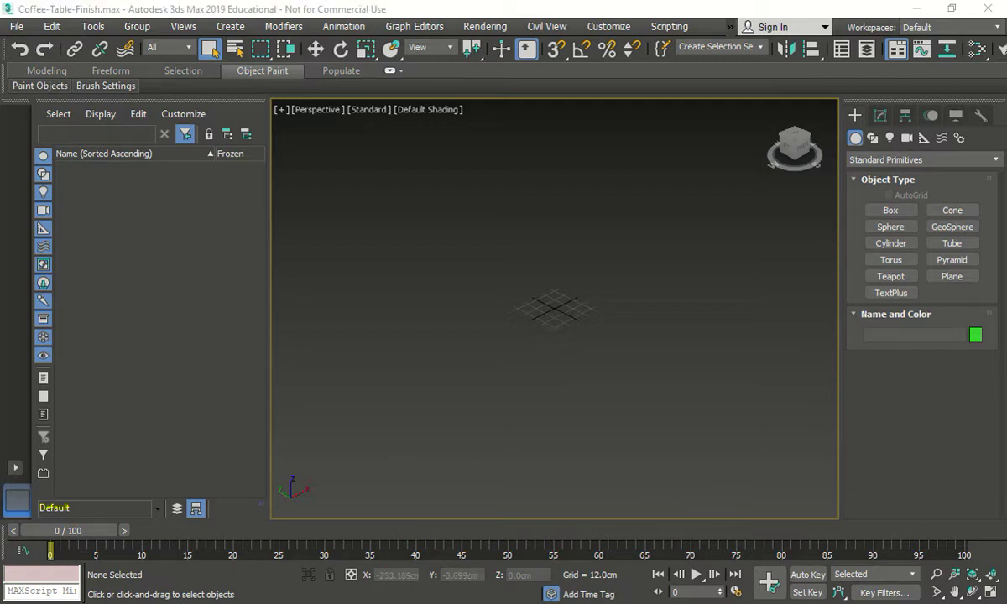
- Maximize the Top viewport
{"action": "key", "text": "alt+w"}
{"action": "left_click", "coordinate": [400, 221]}
{"action": "key", "text": "alt+w"}
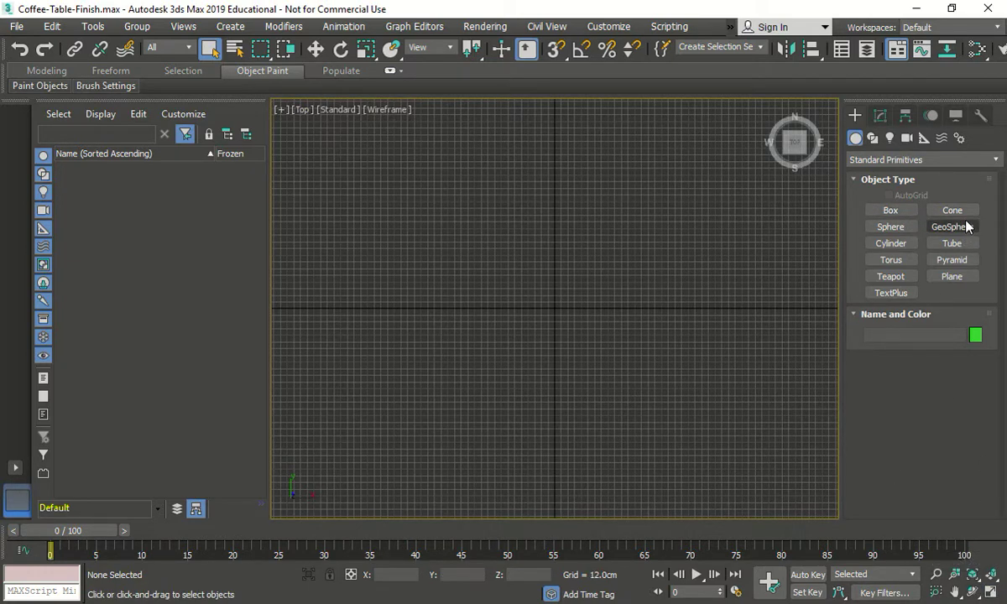
- Enter a cylinder with 37.5 cm radius and 2 cm height in Keyboard Entry
{"action": "left_click", "coordinate": [892, 247]}
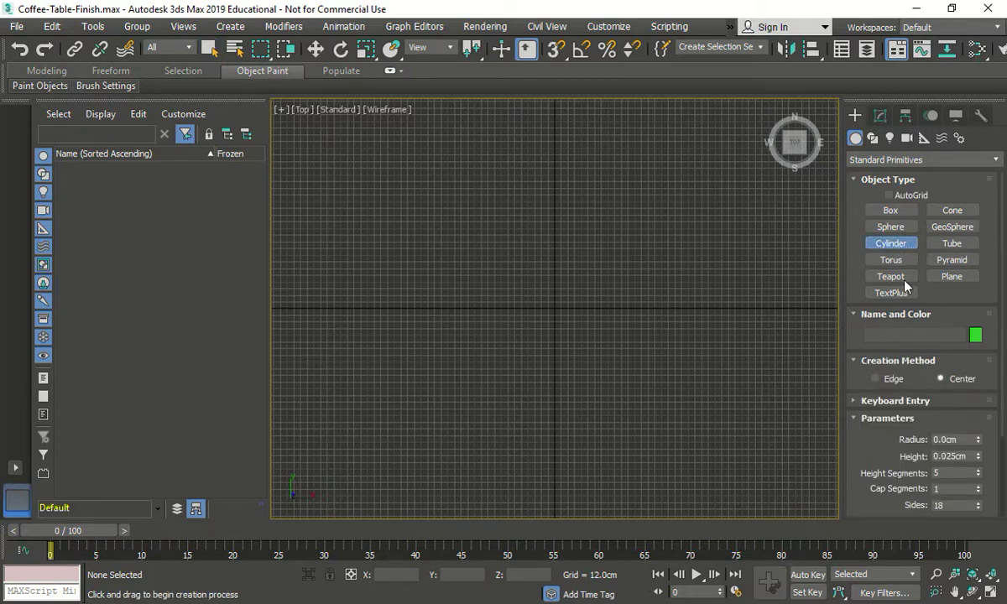
{"action": "left_click", "coordinate": [960, 405]}
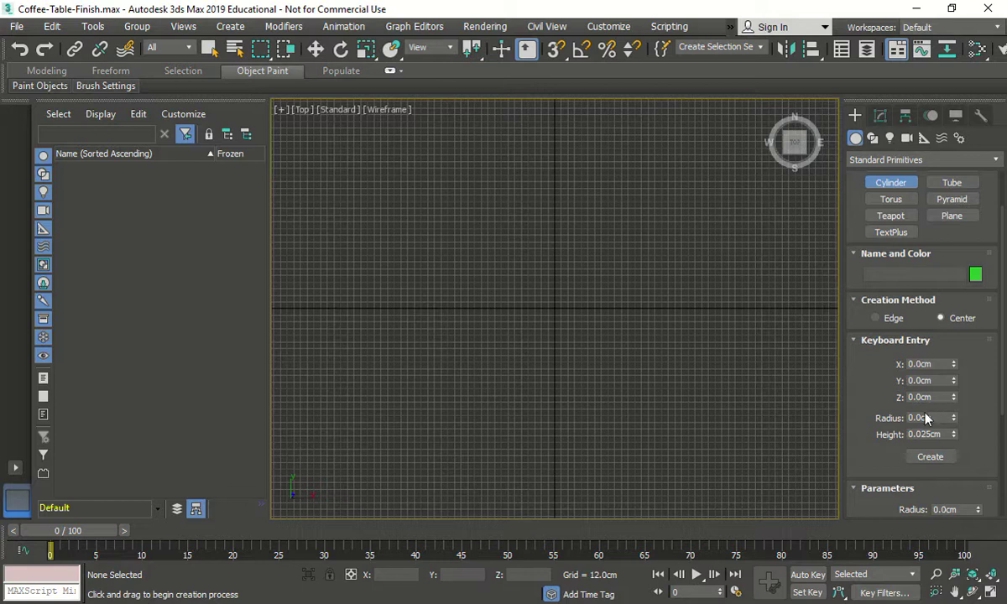
{"action": "double_click", "coordinate": [923, 417]}
{"action": "type", "text": "37.5"}
{"action": "key", "text": "Tab"}
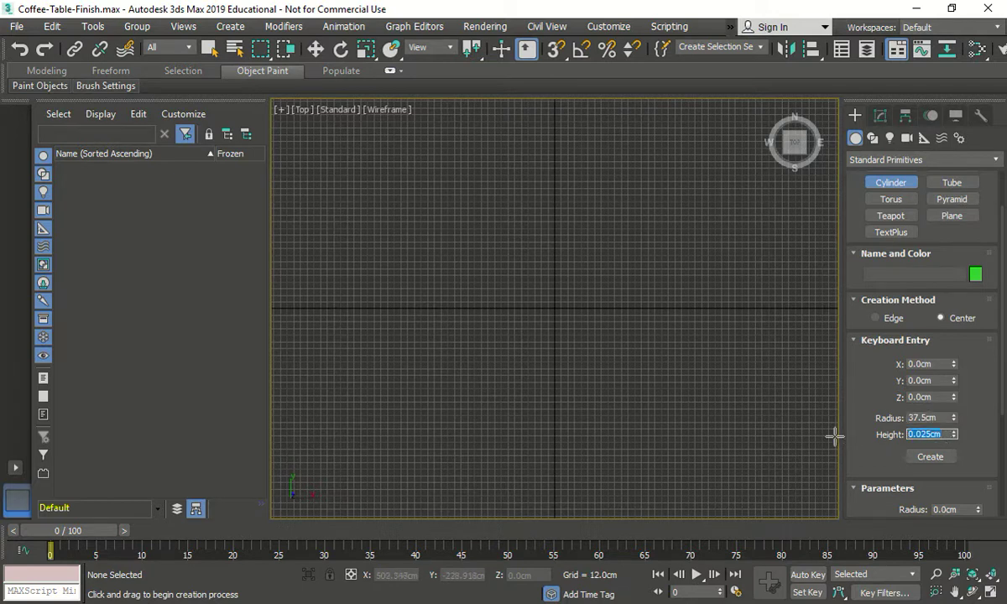
{"action": "type", "text": "2"}
{"action": "key", "text": "Return"}
- Set 1 height segment and 63 sides, then create the cylinder at the origin
{"action": "scroll", "coordinate": [964, 423], "scroll_direction": "down", "scroll_amount": 1}
{"action": "scroll", "coordinate": [963, 422], "scroll_direction": "down", "scroll_amount": 3}
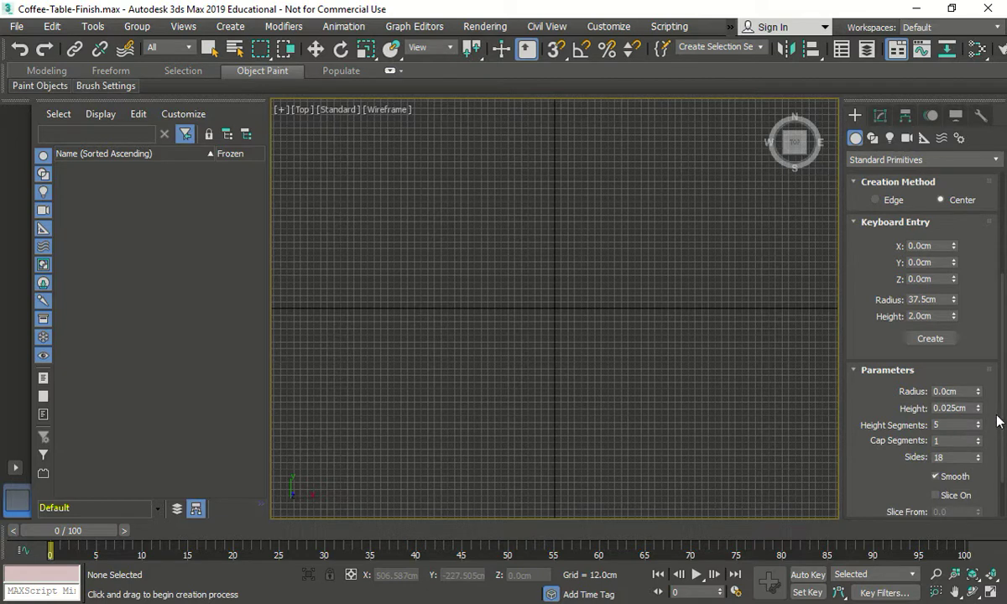
{"action": "double_click", "coordinate": [944, 424]}
{"action": "type", "text": "1"}
{"action": "double_click", "coordinate": [948, 440]}
{"action": "double_click", "coordinate": [953, 457]}
{"action": "type", "text": "63"}
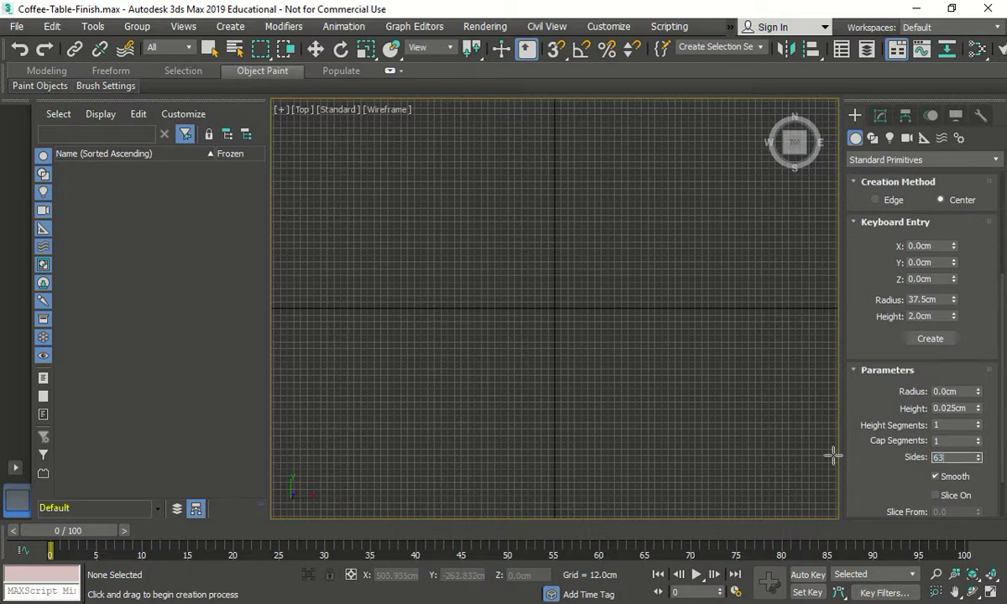
{"action": "left_click", "coordinate": [932, 340]}
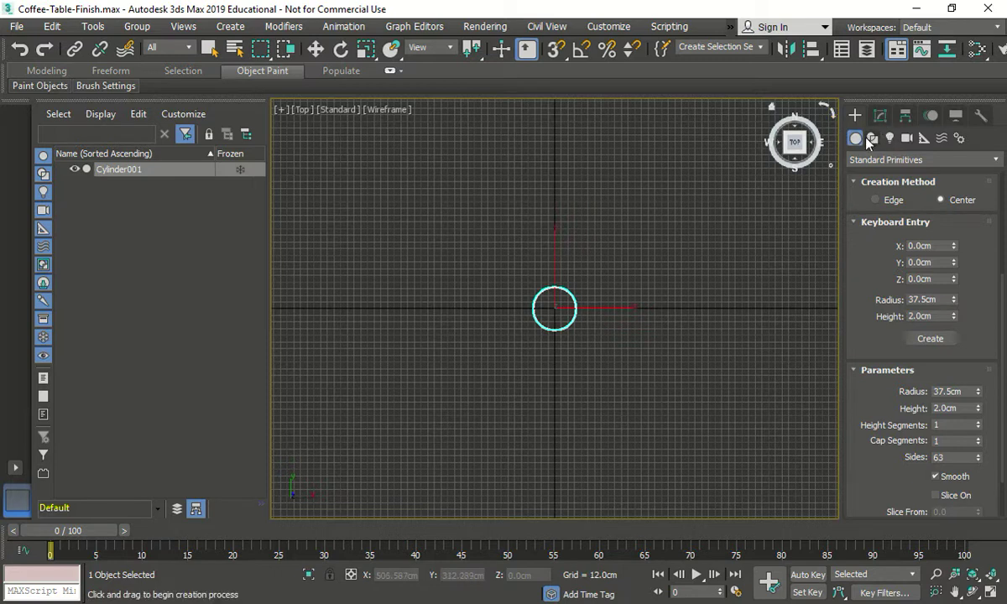
{"action": "scroll", "coordinate": [999, 212], "scroll_direction": "up", "scroll_amount": 3}
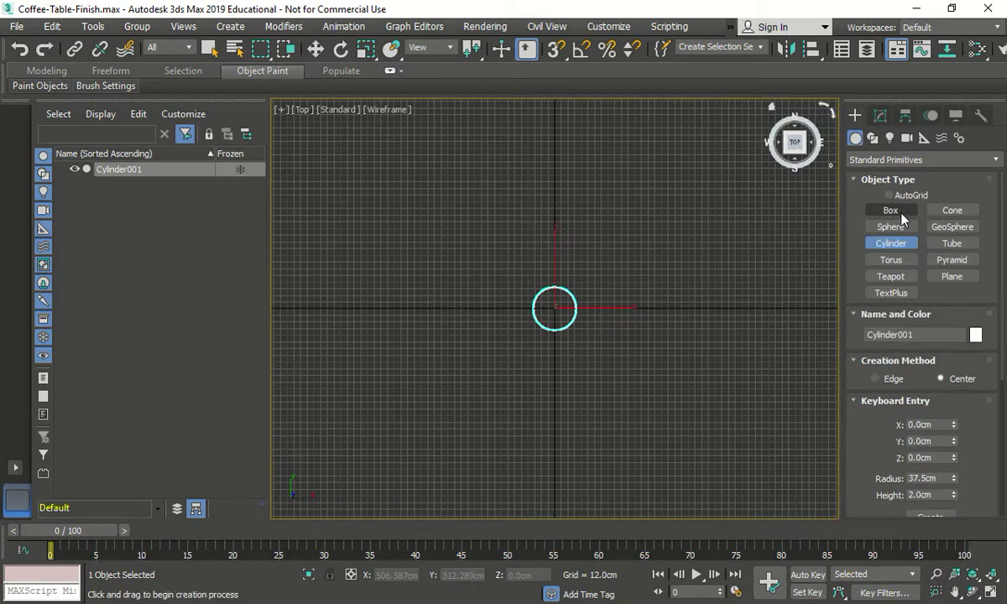
- Enter torus values in Keyboard Entry: 100 segments, radii 37.5 cm and 1.581 cm
{"action": "left_click", "coordinate": [899, 262]}
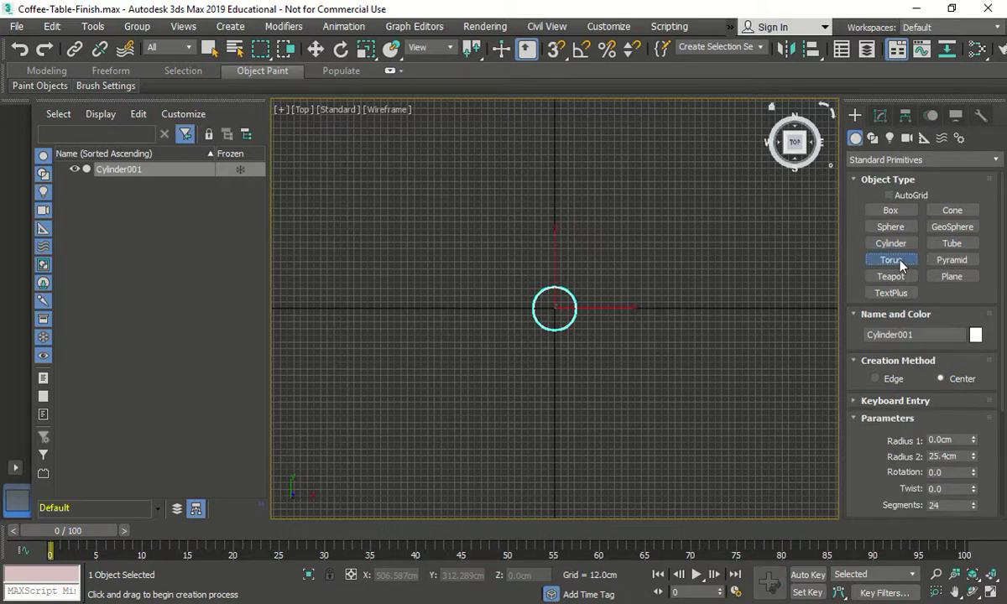
{"action": "left_click", "coordinate": [873, 401]}
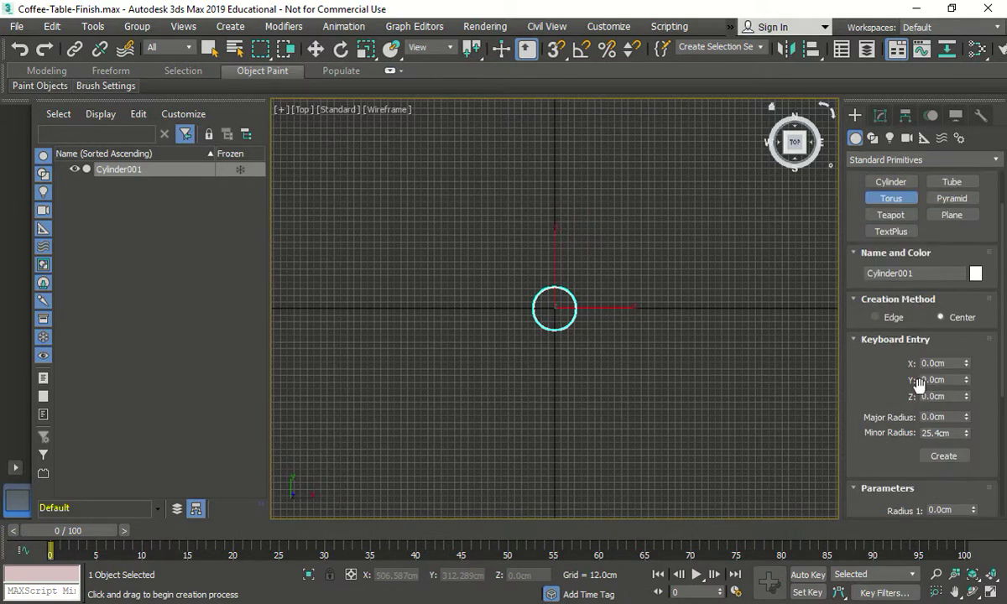
{"action": "left_click", "coordinate": [954, 417]}
{"action": "type", "text": "37.5"}
{"action": "key", "text": "Tab"}
{"action": "type", "text": "1"}
{"action": "scroll", "coordinate": [939, 370], "scroll_direction": "down", "scroll_amount": 5}
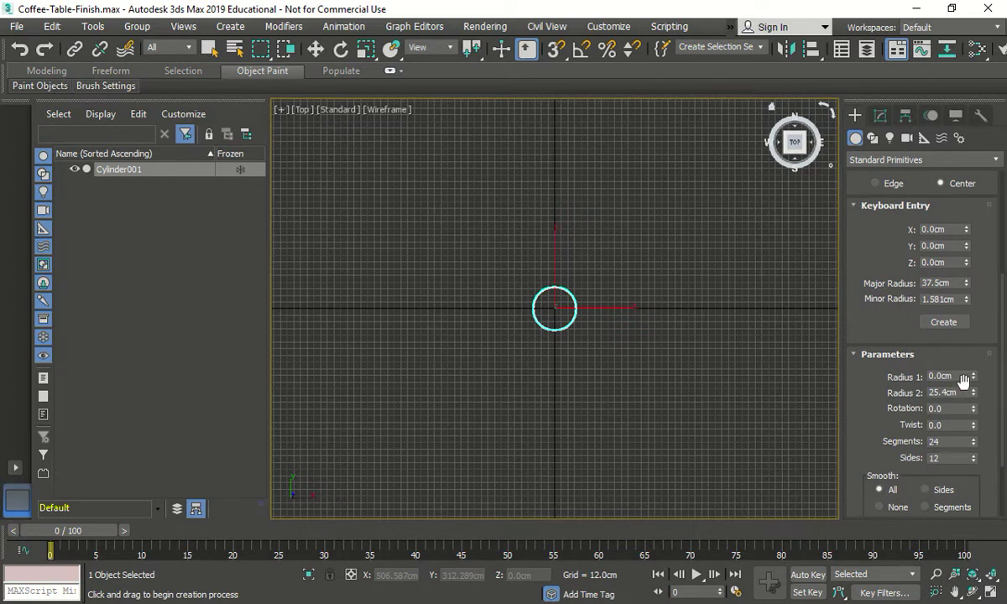
{"action": "double_click", "coordinate": [959, 438]}
{"action": "type", "text": "10"}
{"action": "key", "text": "Tab"}
{"action": "key", "text": "Tab"}
{"action": "type", "text": "37.5"}
{"action": "key", "text": "Tab"}
{"action": "type", "text": "1."}
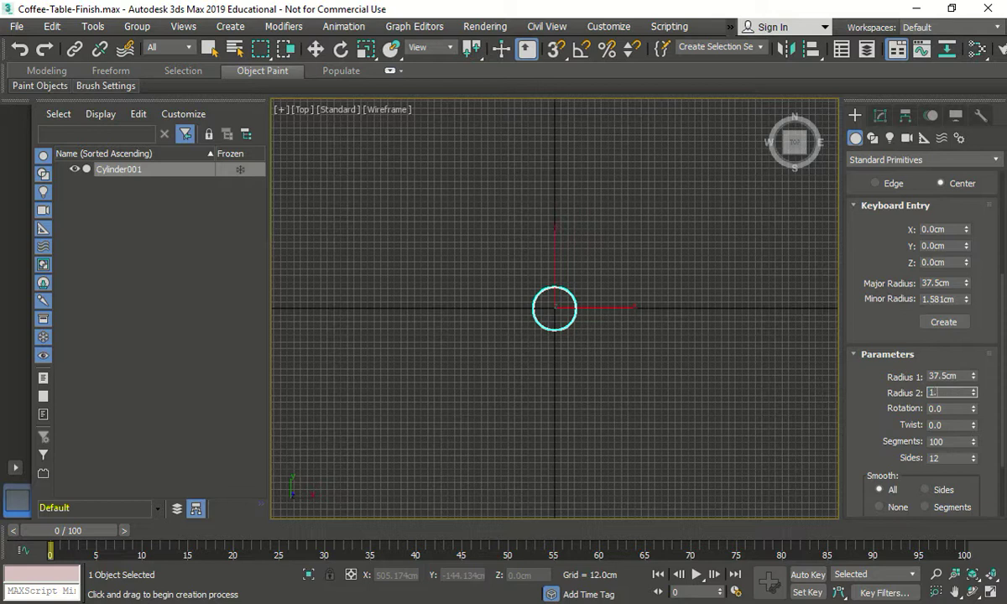
{"action": "type", "text": "581"}
- Zero the X and Y position, re-enter the 37.5 cm major radius, and create Torus001
{"action": "double_click", "coordinate": [944, 283]}
{"action": "type", "text": "0"}
{"action": "key", "text": "Tab"}
{"action": "type", "text": "0"}
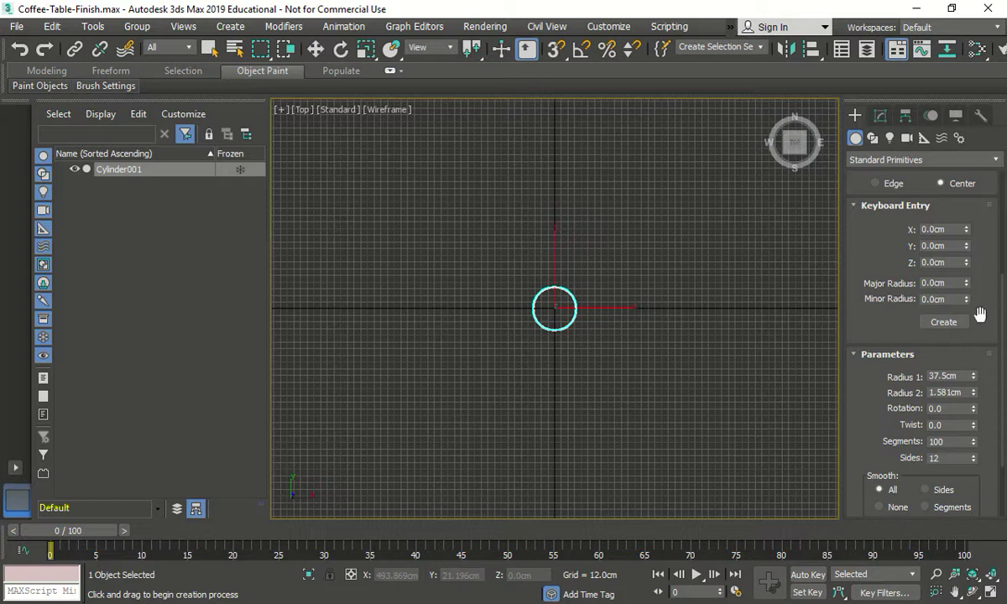
{"action": "left_click", "coordinate": [948, 322]}
{"action": "key", "text": "Tab"}
{"action": "type", "text": "37.5"}
{"action": "key", "text": "Tab"}
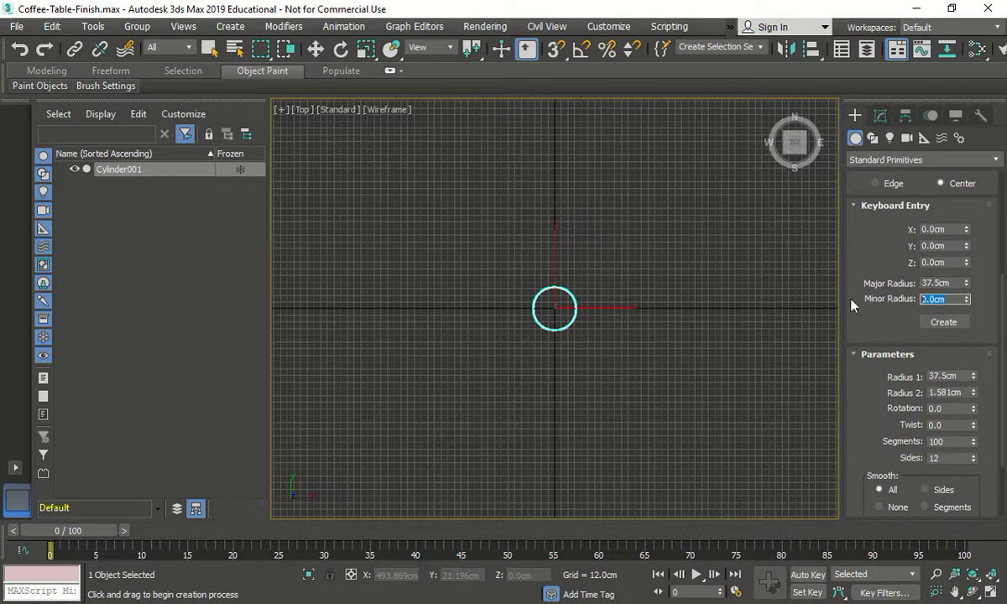
{"action": "type", "text": "1."}
{"action": "left_click", "coordinate": [945, 322]}
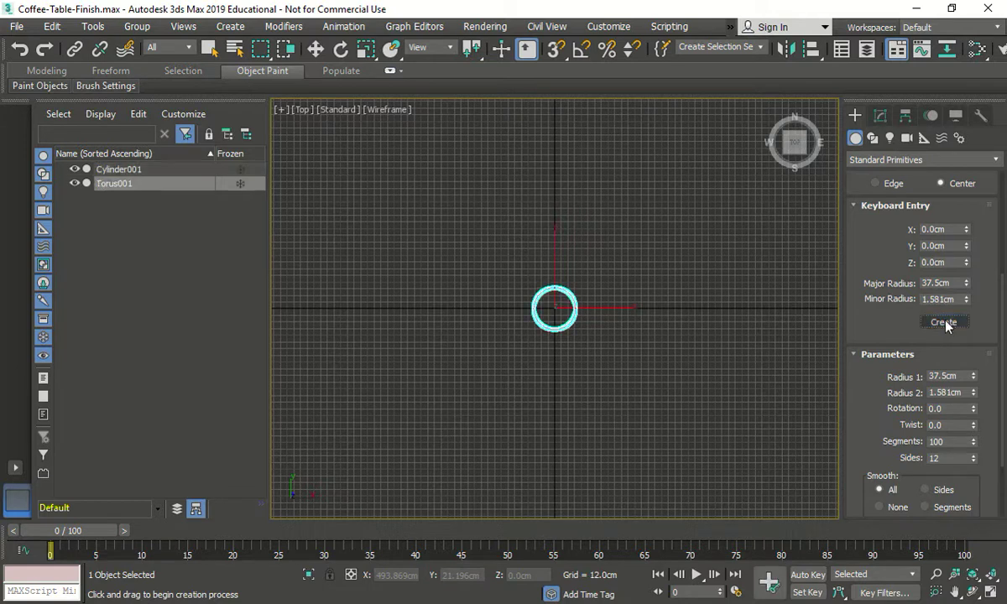
- Restore the four-viewport layout and zoom in to inspect the table top
{"action": "left_click", "coordinate": [879, 115]}
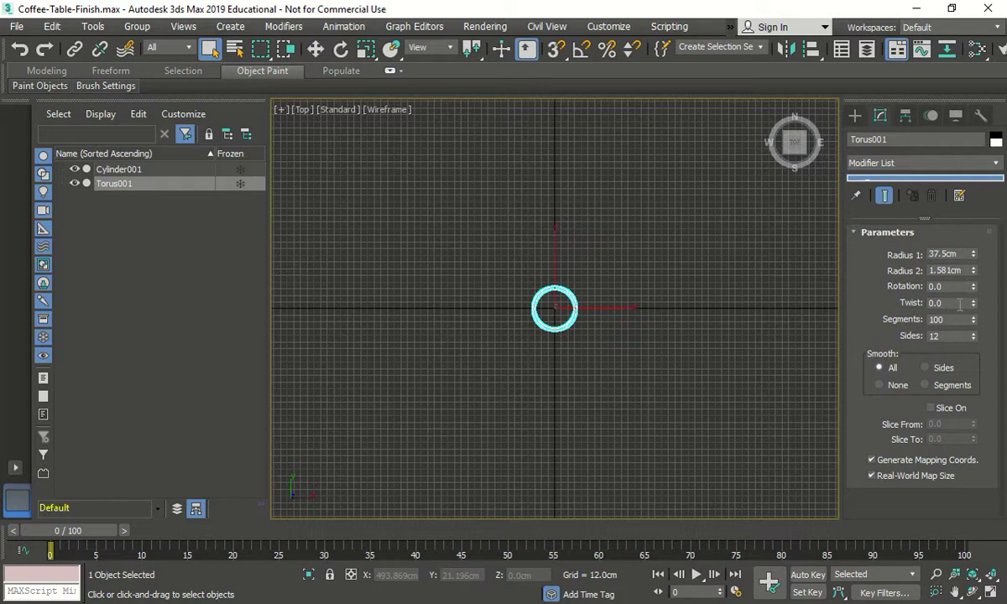
{"action": "key", "text": "alt+w"}
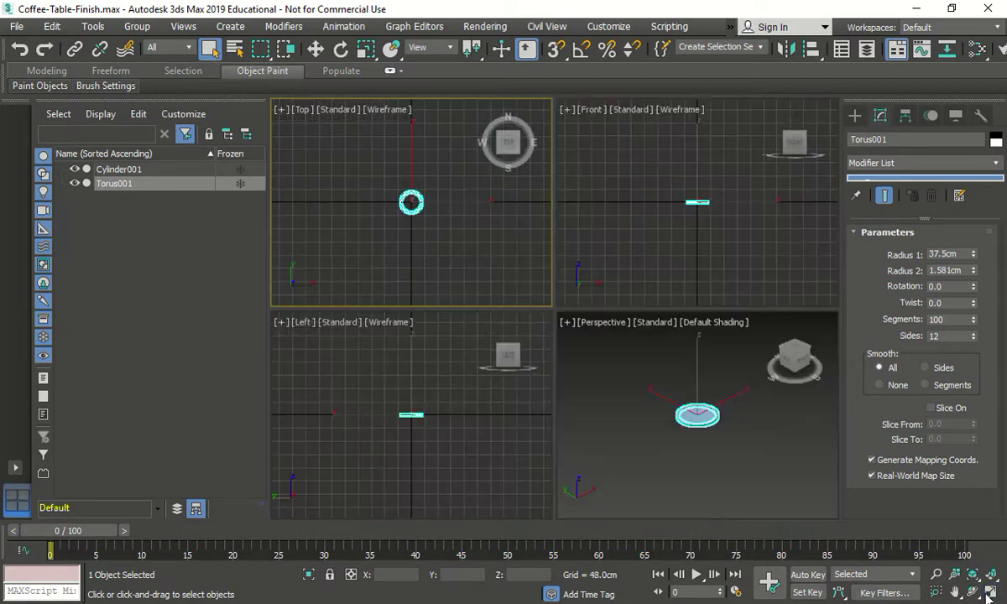
{"action": "left_click", "coordinate": [678, 484]}
{"action": "scroll", "coordinate": [743, 498], "scroll_direction": "up", "scroll_amount": 6}
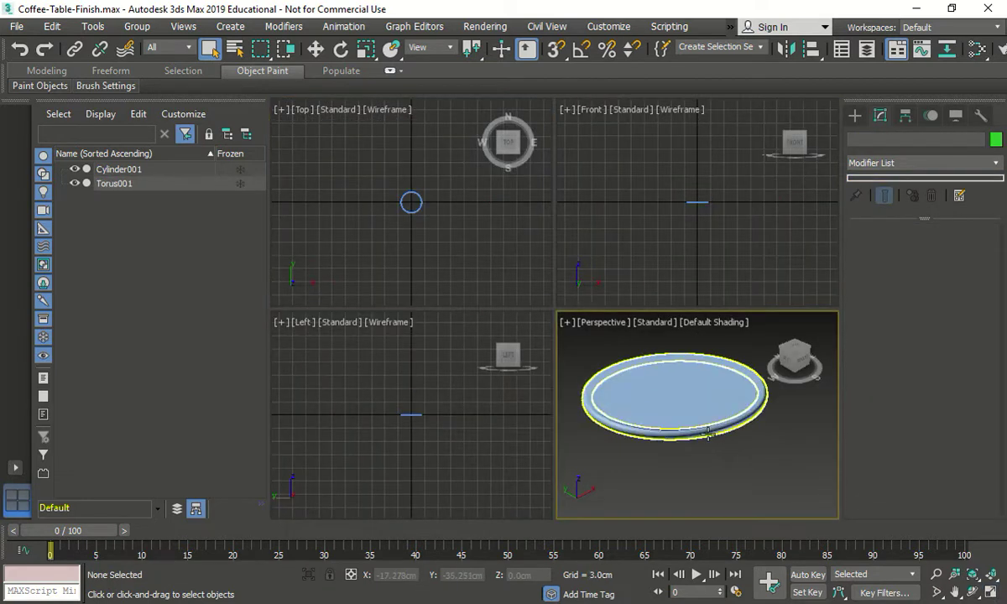
{"action": "key", "text": "z"}
{"action": "left_click", "coordinate": [470, 438]}
{"action": "scroll", "coordinate": [377, 423], "scroll_direction": "up", "scroll_amount": 10}
{"action": "scroll", "coordinate": [377, 423], "scroll_direction": "up", "scroll_amount": 8}
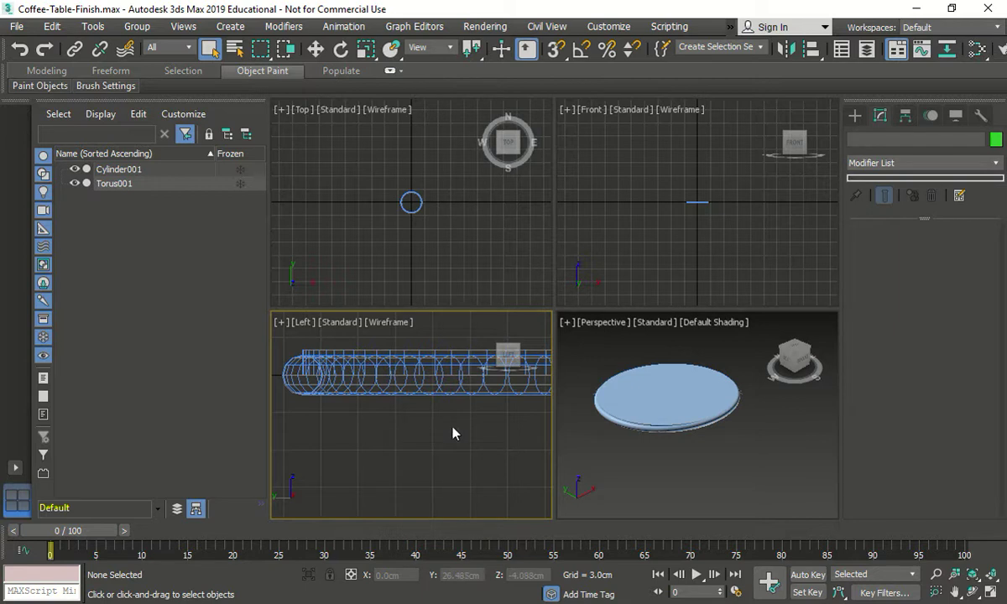
- Select Torus001 in the Scene Explorer and bring up the Tools menu
{"action": "left_click", "coordinate": [589, 454]}
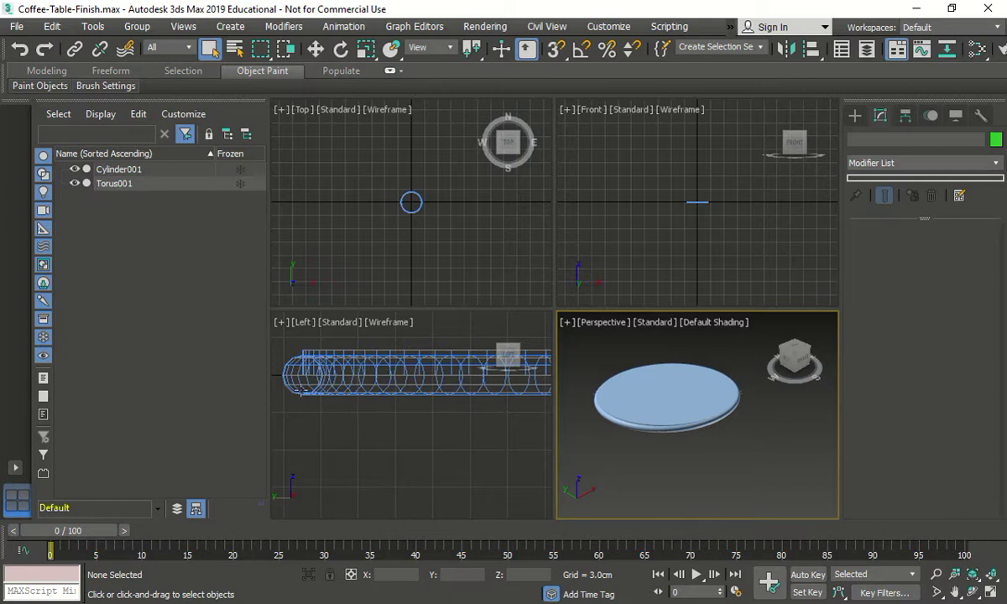
{"action": "left_click", "coordinate": [118, 183]}
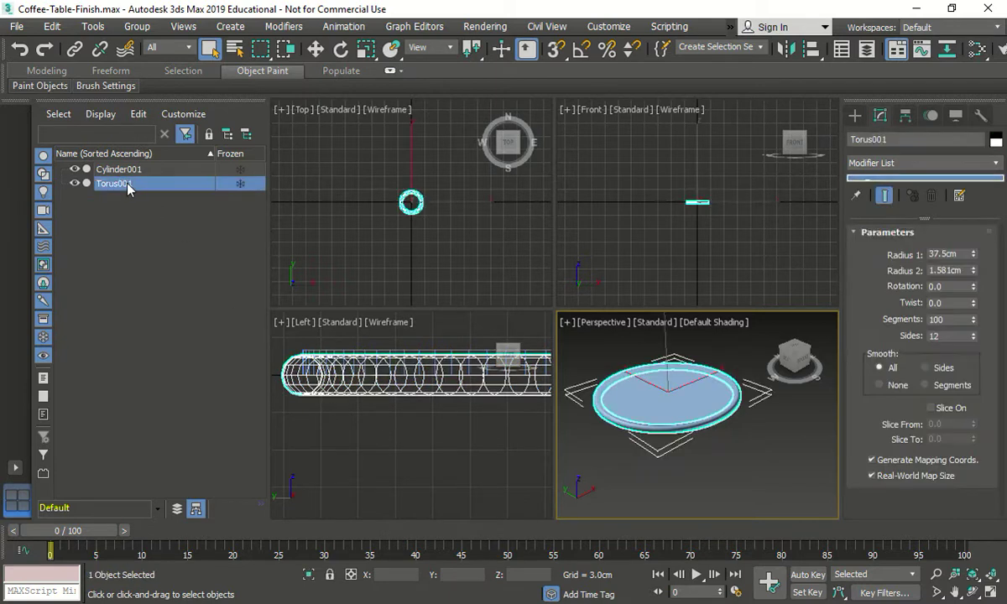
{"action": "left_click", "coordinate": [137, 26]}
- Align Torus001's Z minimum to Cylinder001's Z maximum, seating the rim at 3.581 cm
{"action": "mouse_move", "coordinate": [97, 27]}
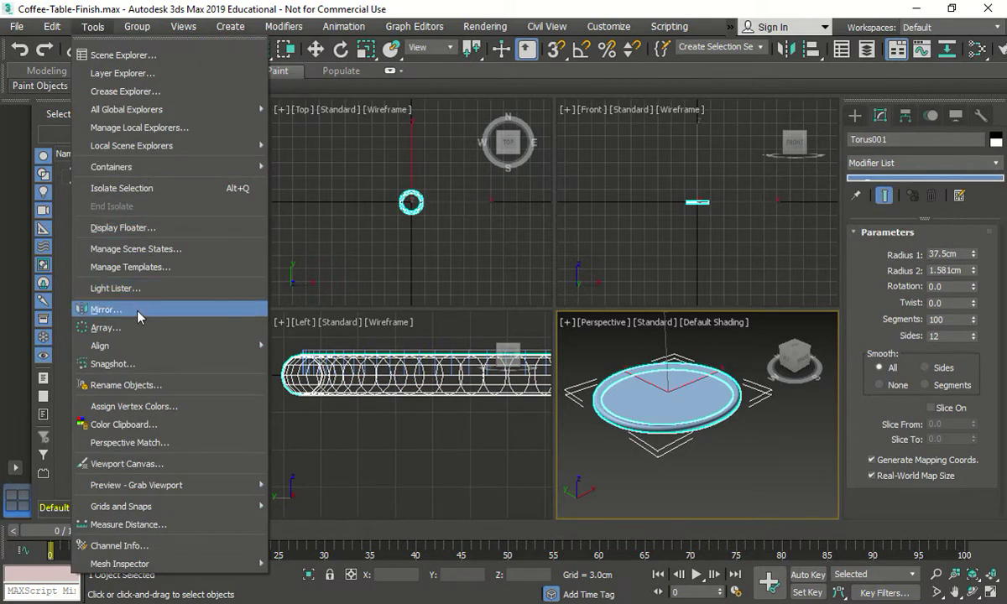
{"action": "mouse_move", "coordinate": [141, 347]}
{"action": "left_click", "coordinate": [302, 356]}
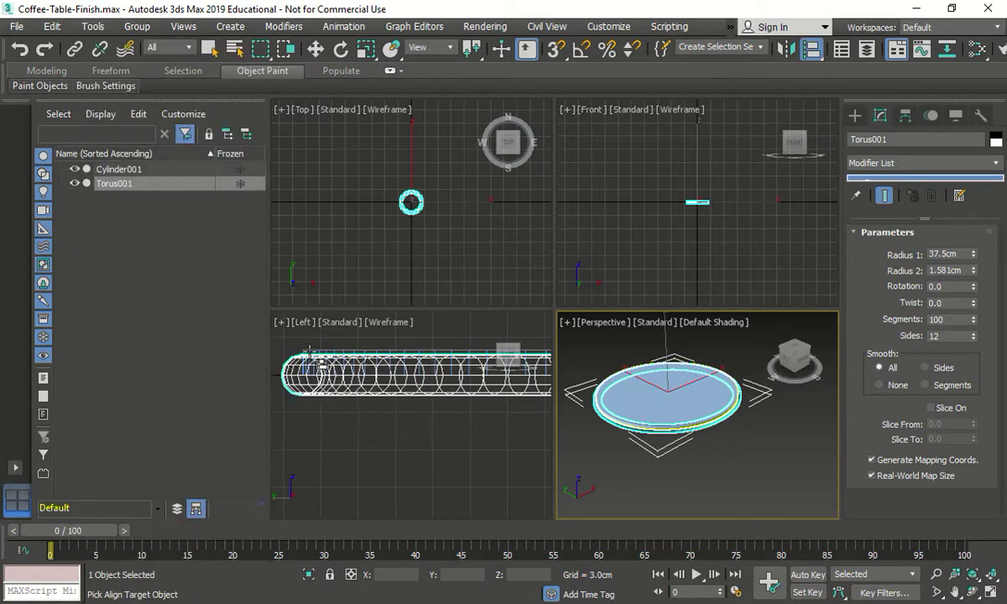
{"action": "left_click", "coordinate": [653, 407]}
{"action": "left_click_drag", "start_coordinate": [591, 120], "coordinate": [500, 45]}
{"action": "left_click", "coordinate": [543, 90]}
{"action": "left_click", "coordinate": [485, 89]}
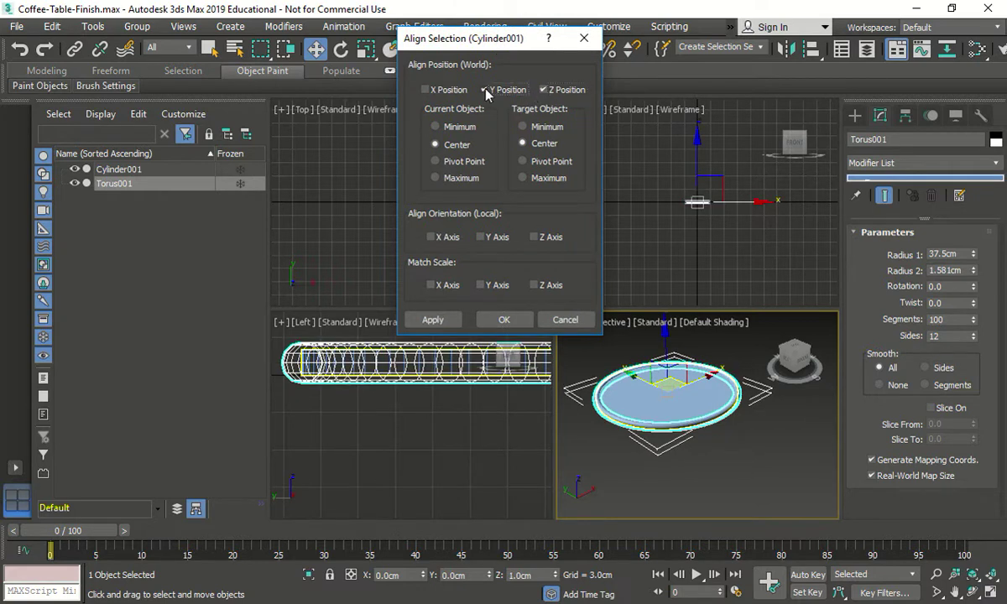
{"action": "left_click", "coordinate": [454, 128]}
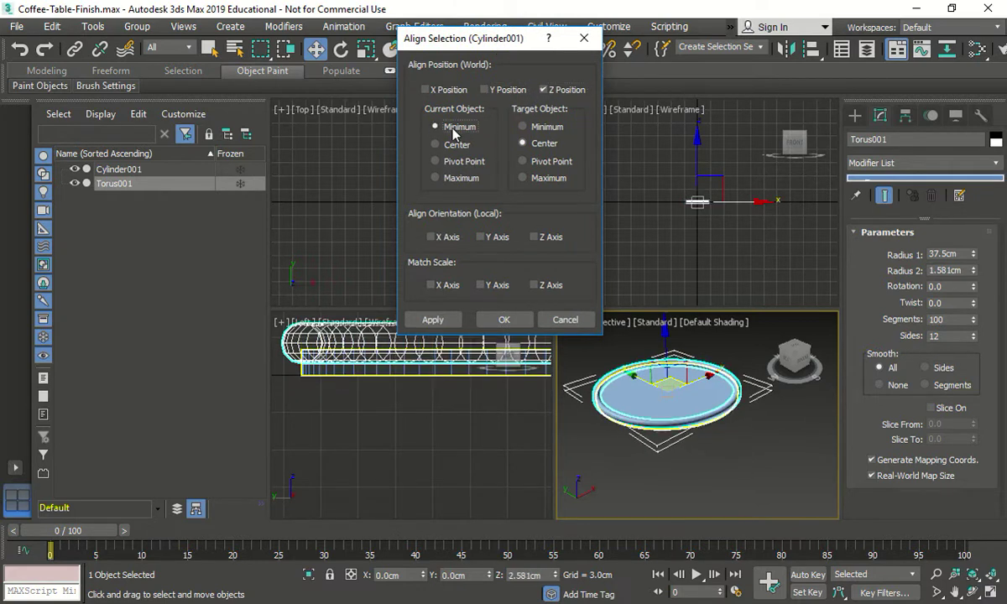
{"action": "left_click", "coordinate": [523, 180]}
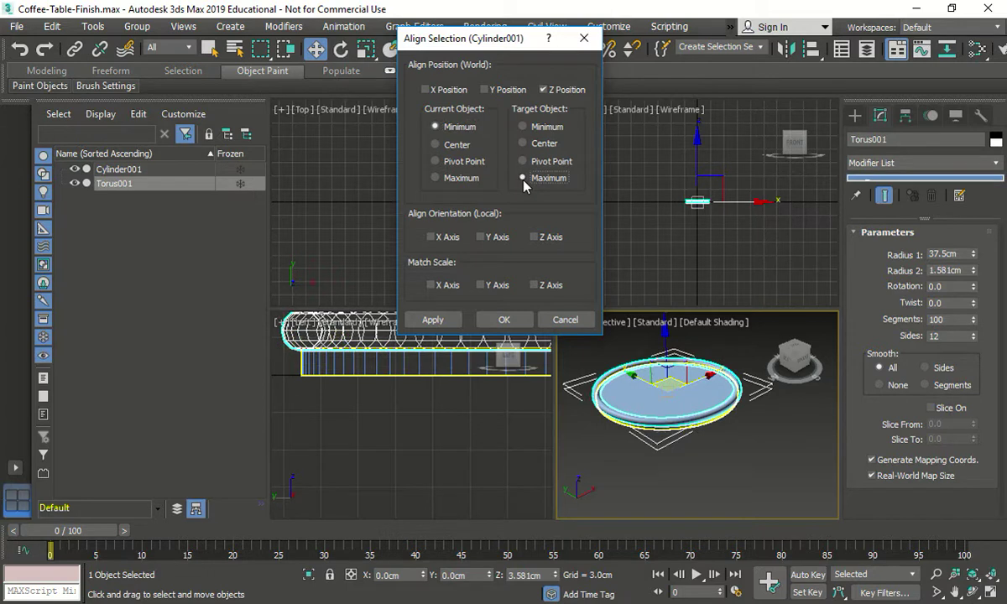
{"action": "left_click", "coordinate": [497, 321]}
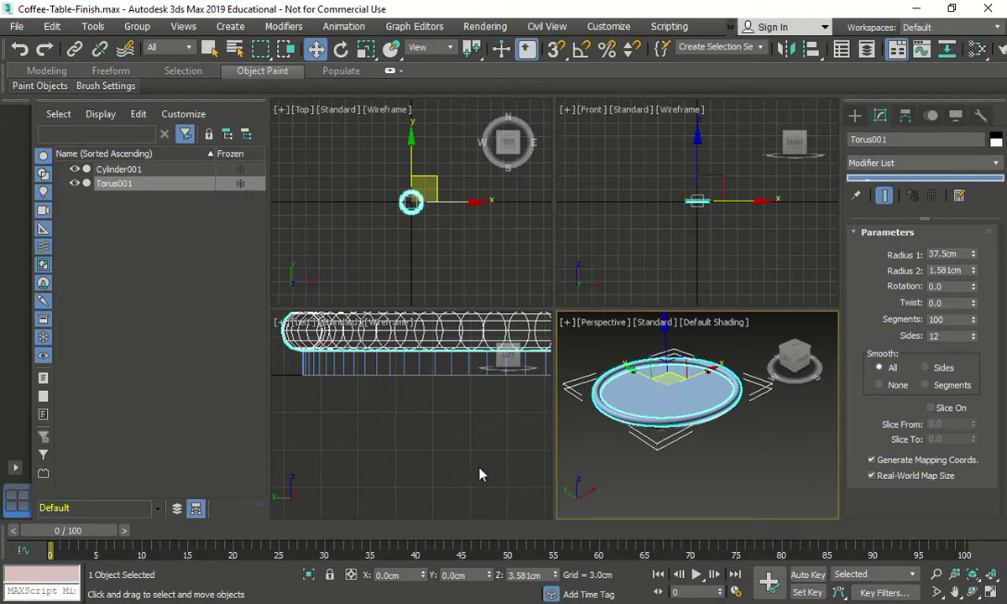
- Select both the table-top cylinder and its torus rim in the Front view
{"action": "left_click", "coordinate": [601, 483]}
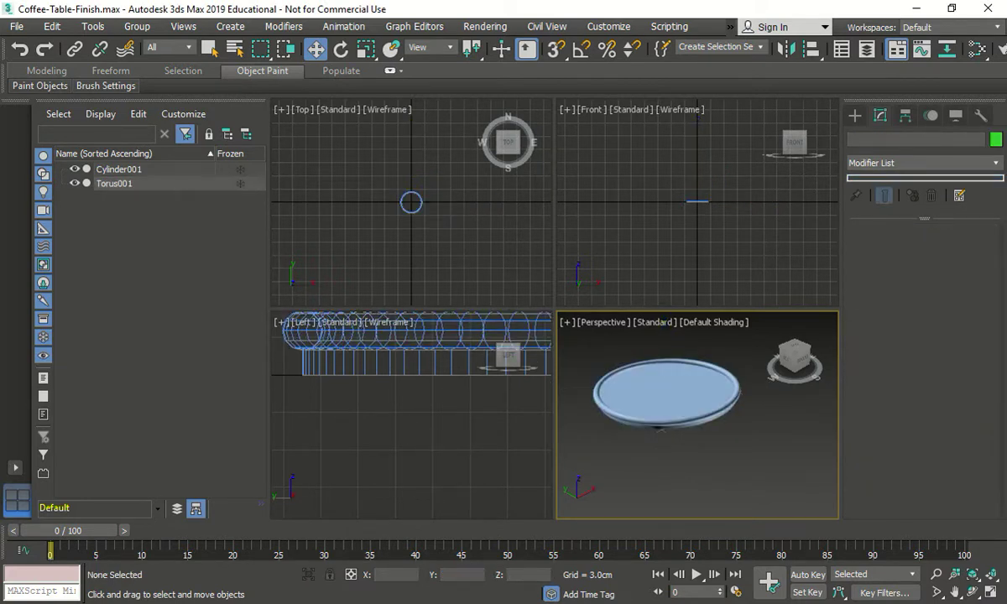
{"action": "scroll", "coordinate": [381, 411], "scroll_direction": "down", "scroll_amount": 2}
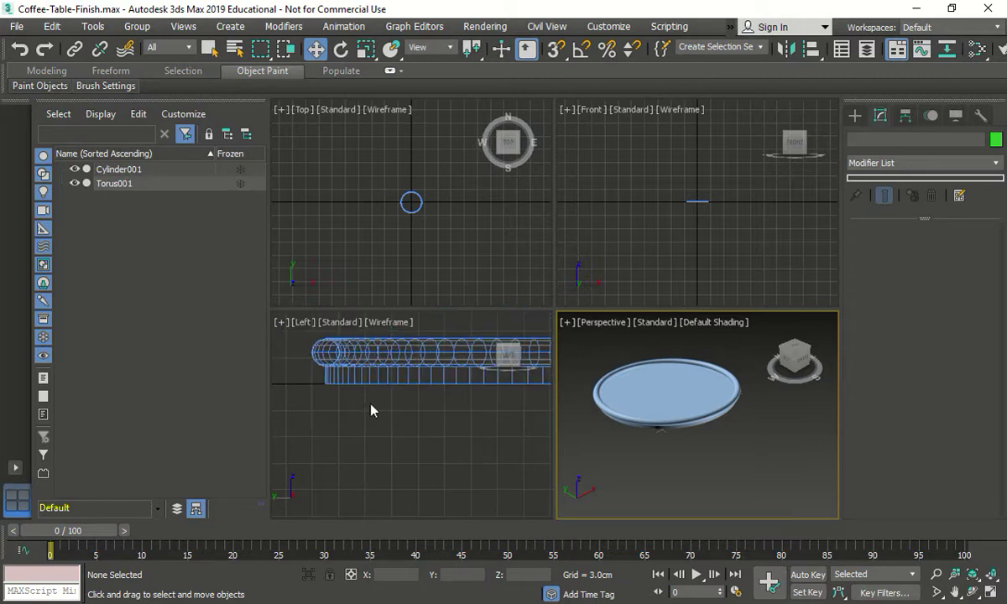
{"action": "left_click", "coordinate": [681, 234]}
{"action": "scroll", "coordinate": [707, 193], "scroll_direction": "up", "scroll_amount": 2}
{"action": "scroll", "coordinate": [703, 202], "scroll_direction": "up", "scroll_amount": 2}
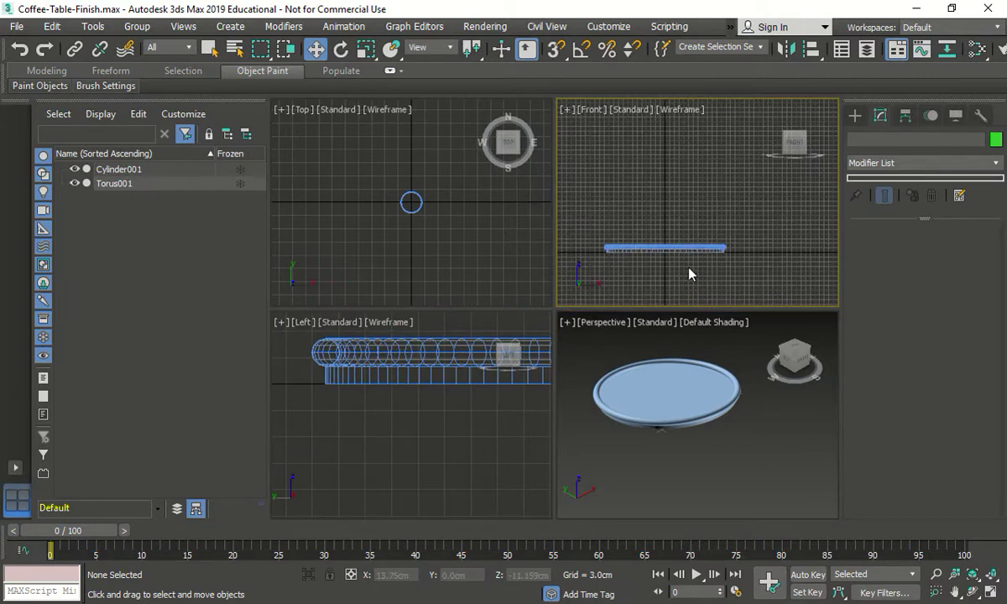
{"action": "scroll", "coordinate": [705, 228], "scroll_direction": "down", "scroll_amount": 1}
{"action": "left_click_drag", "start_coordinate": [728, 254], "coordinate": [603, 205]}
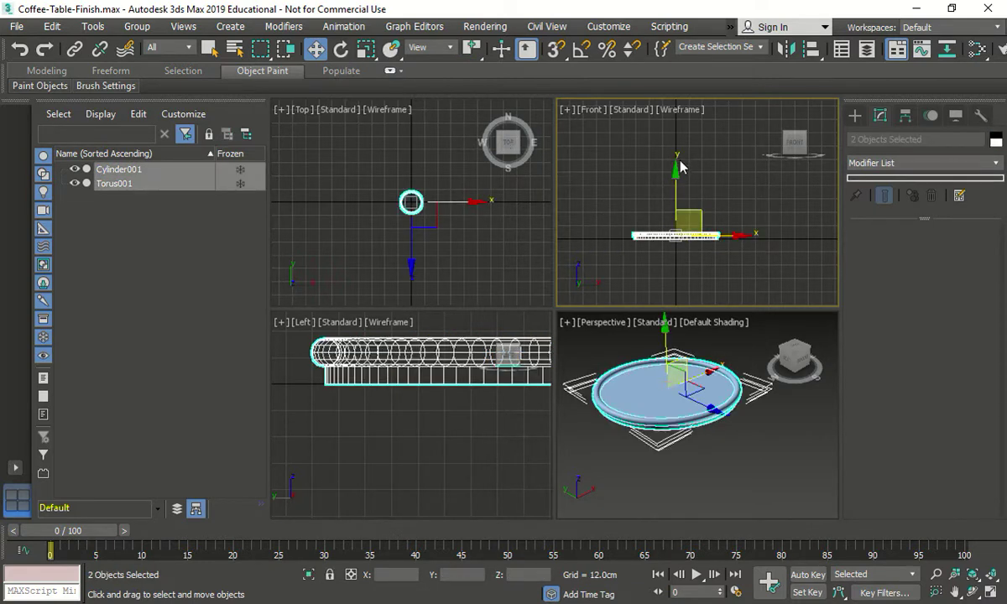
- Copy them downward below the original, naming the copied disc Base
{"action": "left_click_drag", "start_coordinate": [675, 164], "coordinate": [676, 201], "text": "shift"}
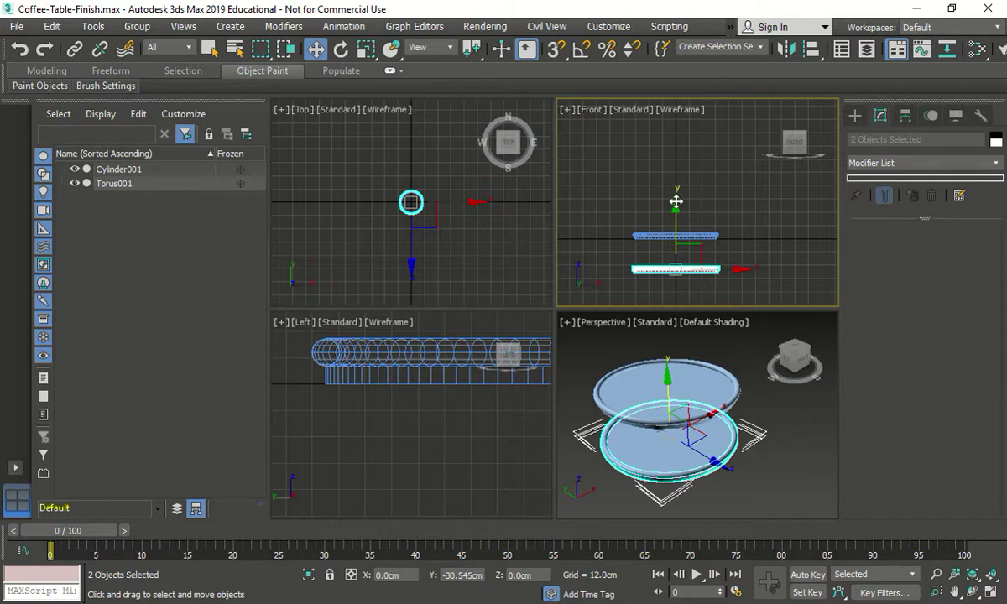
{"action": "left_click_drag", "start_coordinate": [676, 201], "coordinate": [676, 201], "text": "shift"}
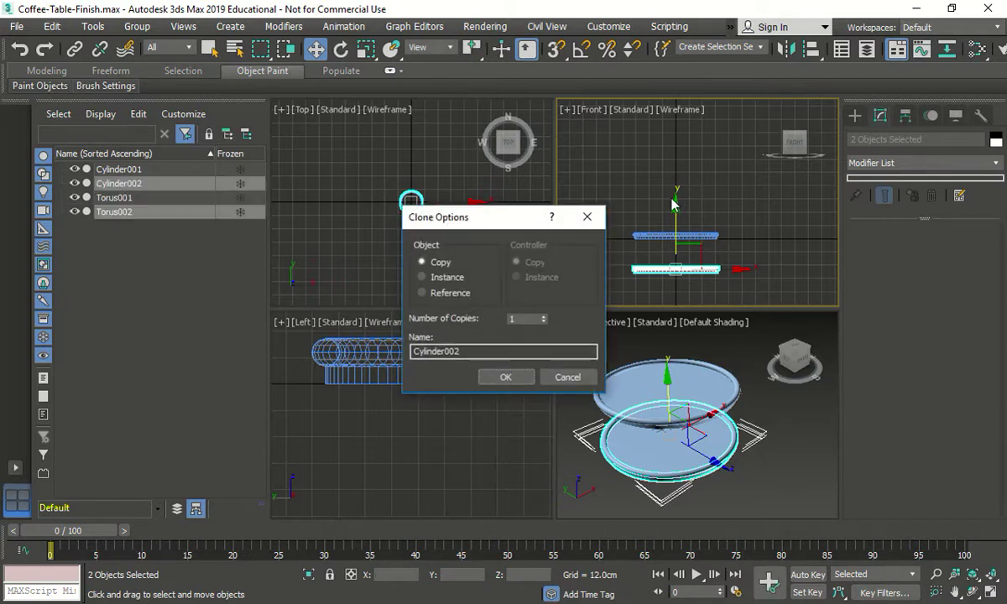
{"action": "double_click", "coordinate": [474, 352]}
{"action": "type", "text": "Base"}
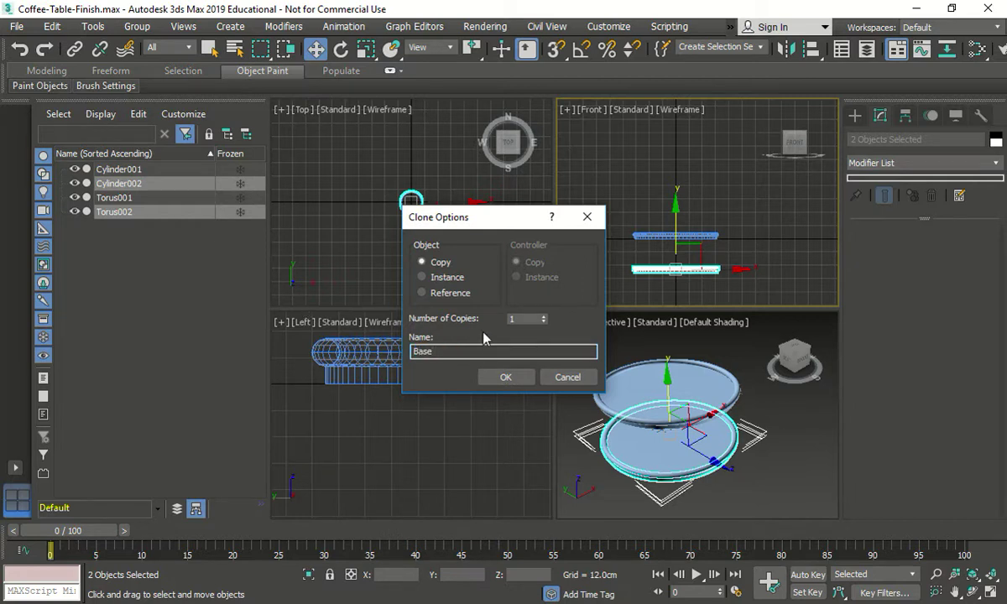
{"action": "left_click", "coordinate": [502, 378]}
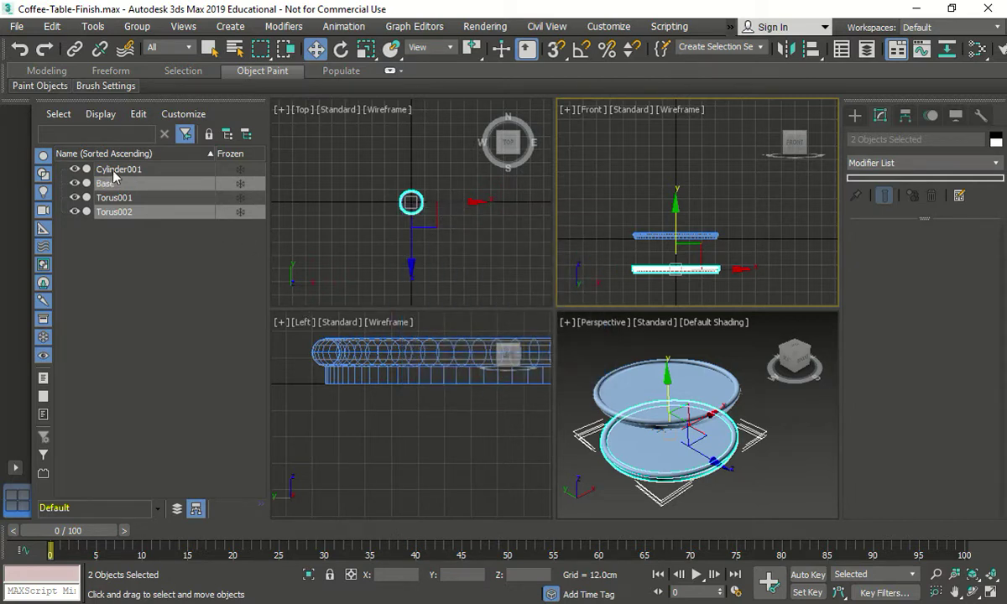
- Rename Cylinder001 to Top in the Scene Explorer
{"action": "right_click", "coordinate": [156, 162]}
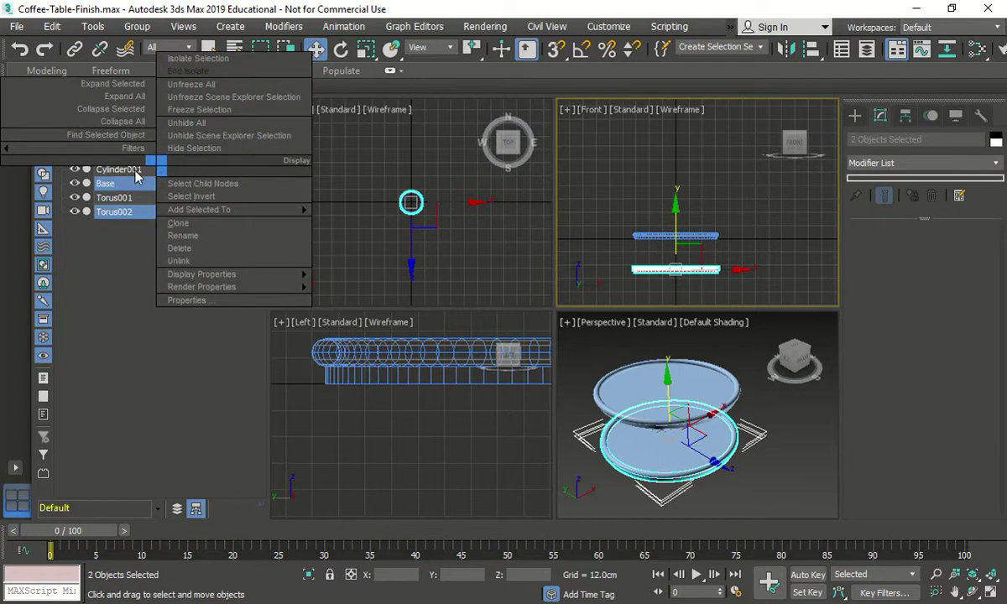
{"action": "left_click", "coordinate": [190, 236]}
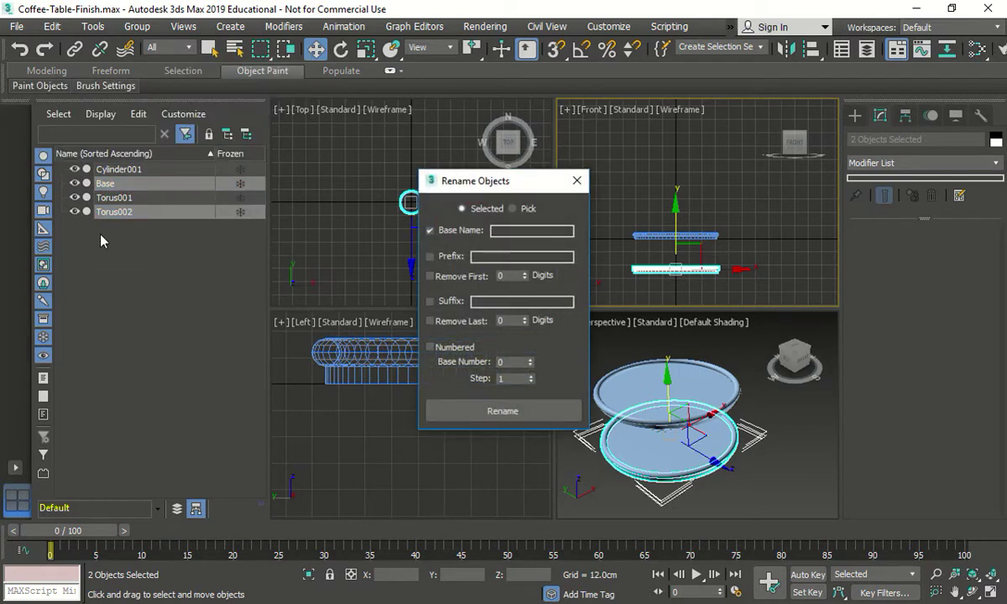
{"action": "left_click", "coordinate": [576, 180]}
{"action": "left_click", "coordinate": [209, 243]}
{"action": "left_click", "coordinate": [120, 170]}
{"action": "right_click", "coordinate": [120, 171]}
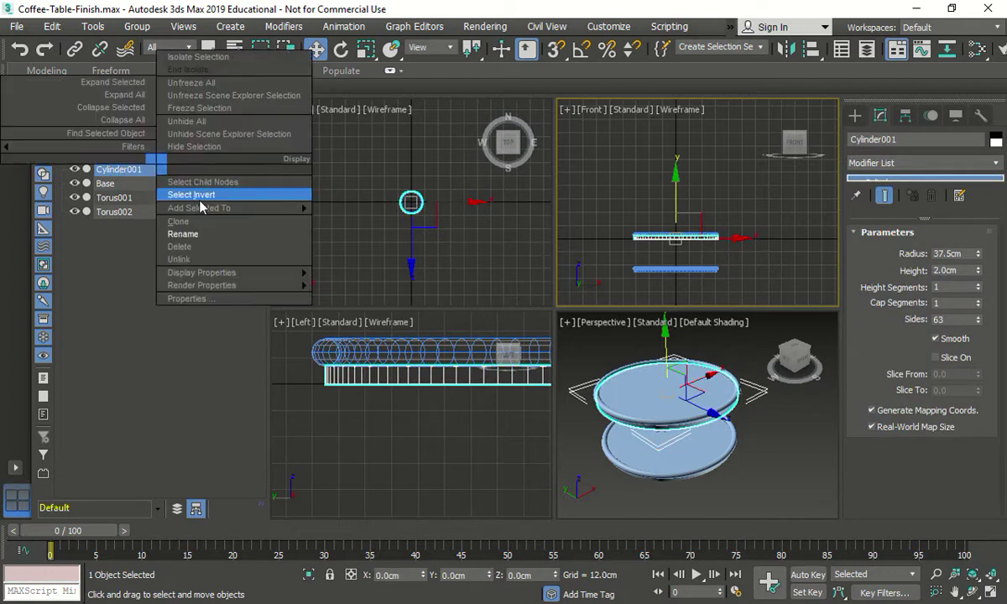
{"action": "left_click", "coordinate": [158, 242]}
{"action": "type", "text": "TOp of"}
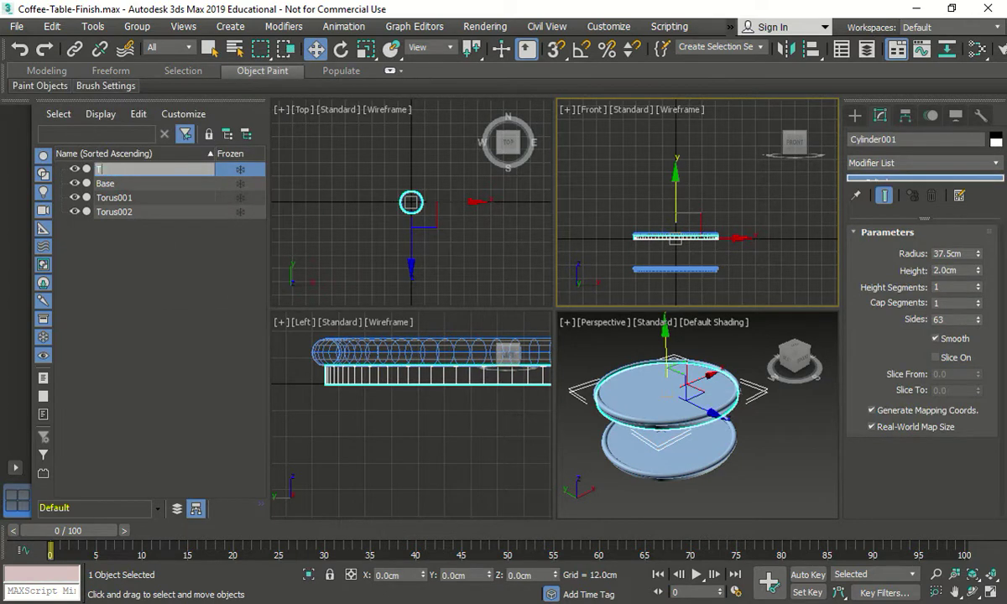
{"action": "left_click", "coordinate": [164, 250]}
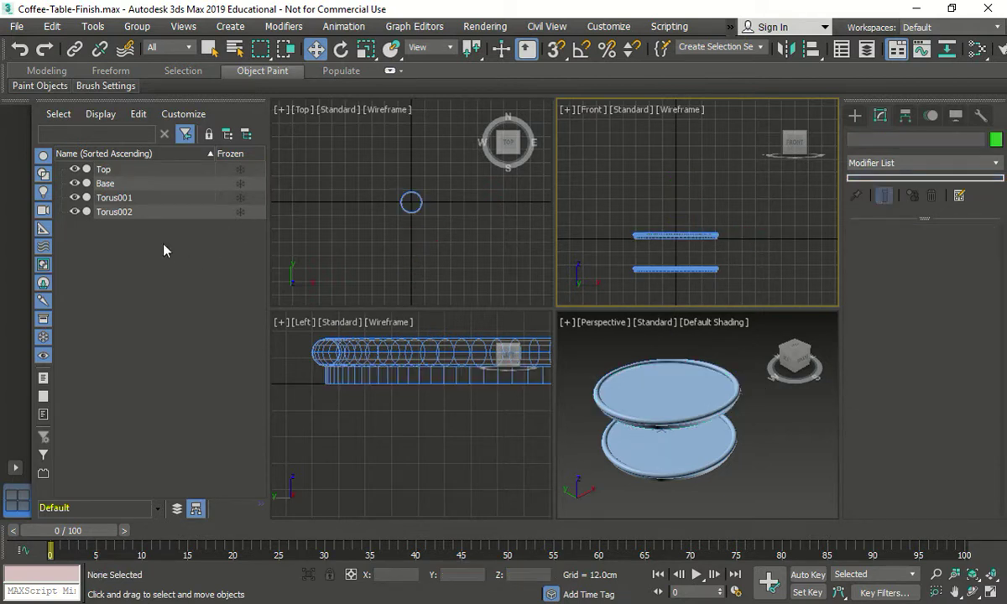
- Rename Torus001 to Top Torus
{"action": "left_click", "coordinate": [118, 198]}
{"action": "right_click", "coordinate": [156, 194]}
{"action": "left_click", "coordinate": [183, 261]}
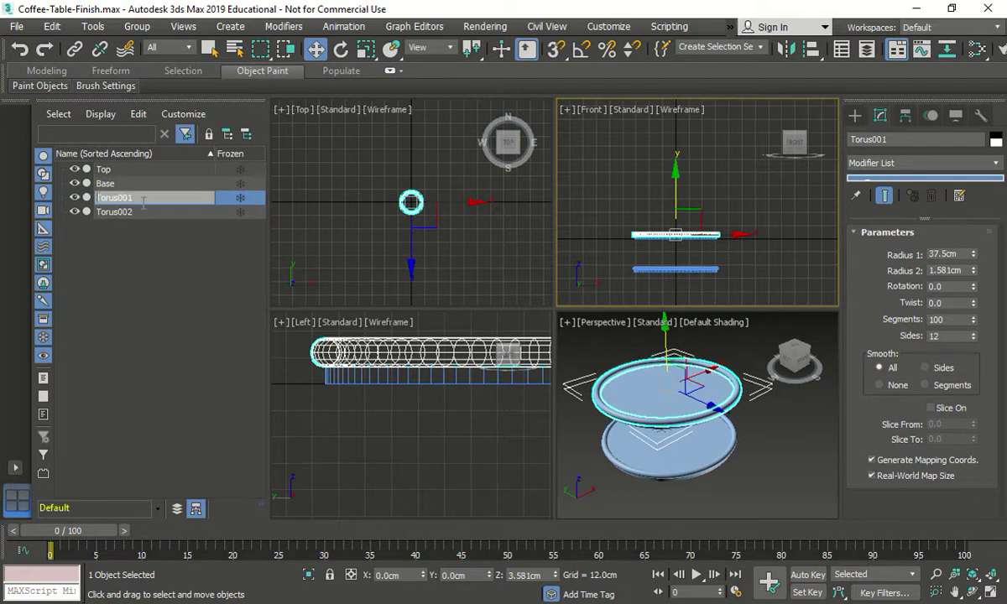
{"action": "type", "text": "Top"}
{"action": "left_click", "coordinate": [99, 229]}
- Rename Torus002 to Base Torus
{"action": "left_click", "coordinate": [101, 213]}
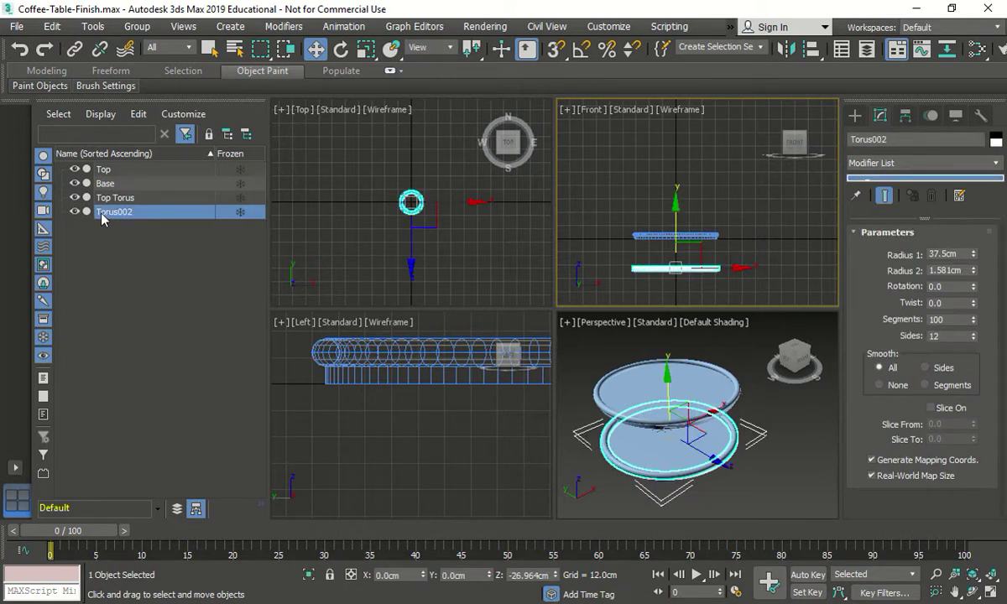
{"action": "right_click", "coordinate": [101, 213]}
{"action": "left_click", "coordinate": [175, 280]}
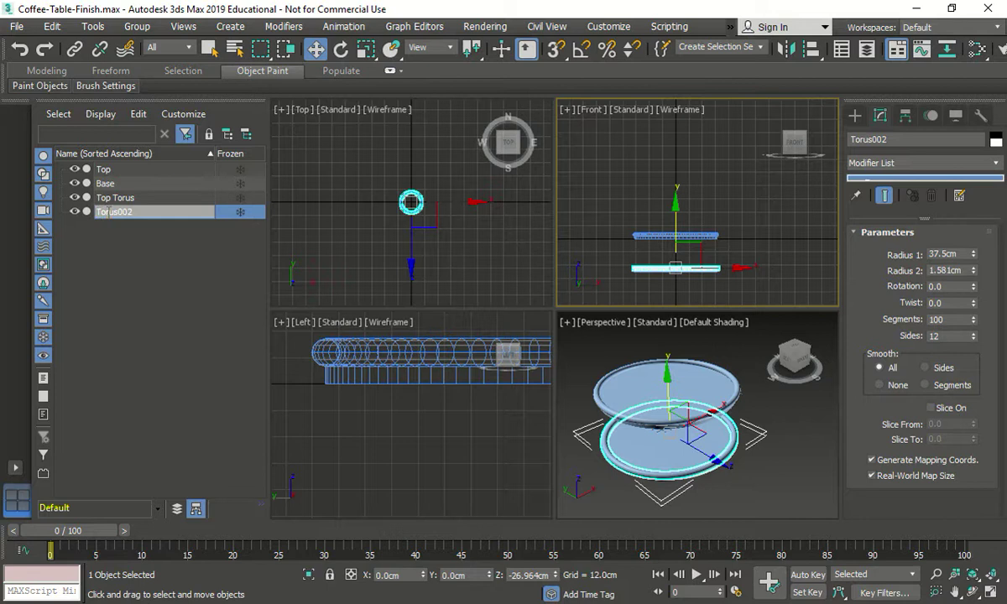
{"action": "left_click", "coordinate": [97, 212]}
{"action": "type", "text": "a"}
{"action": "key", "text": "BackSpace"}
{"action": "type", "text": "Base"}
{"action": "left_click_drag", "start_coordinate": [135, 211], "coordinate": [193, 215]}
{"action": "type", "text": "s"}
{"action": "left_click", "coordinate": [149, 258]}
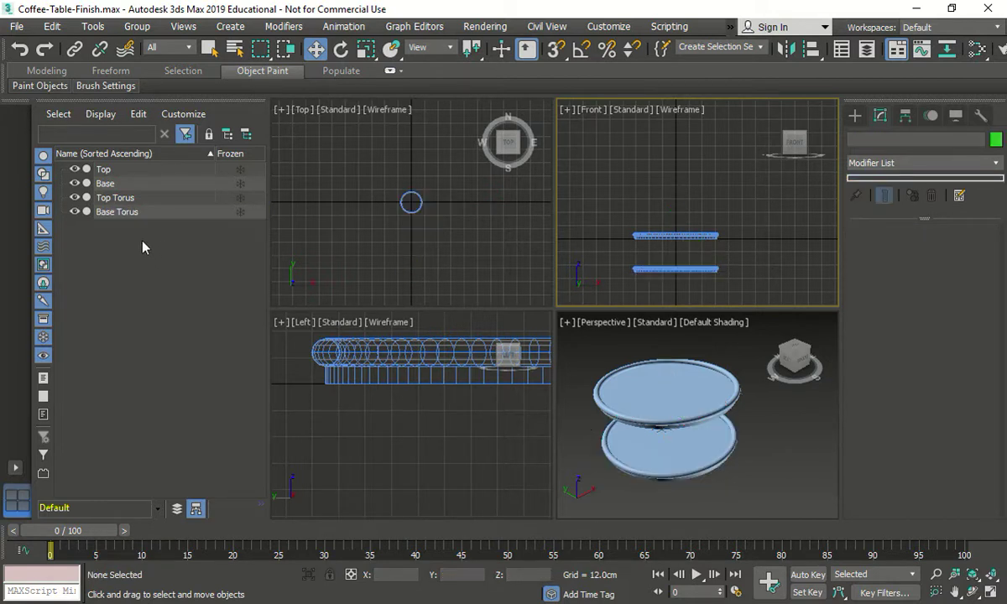
- Switch to the Select and Move tool
{"action": "left_click_drag", "start_coordinate": [689, 460], "coordinate": [663, 429]}
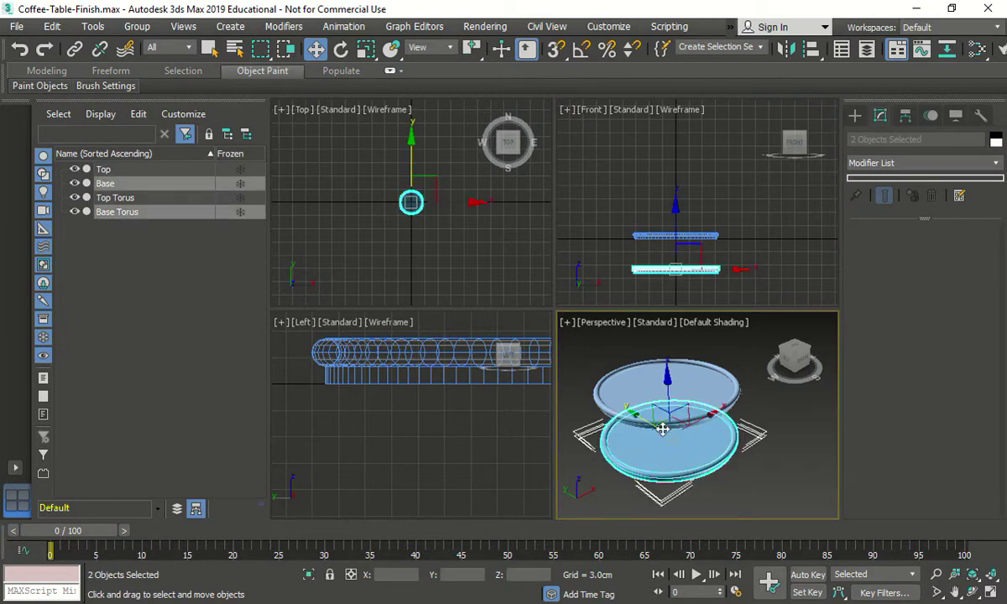
{"action": "right_click", "coordinate": [312, 49]}
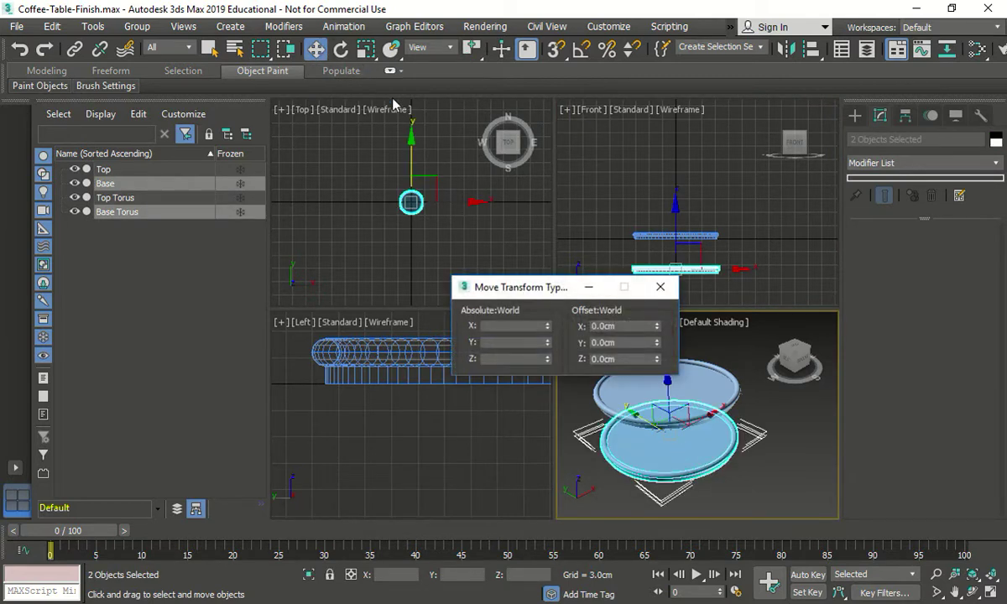
{"action": "left_click", "coordinate": [661, 287]}
{"action": "left_click", "coordinate": [747, 449]}
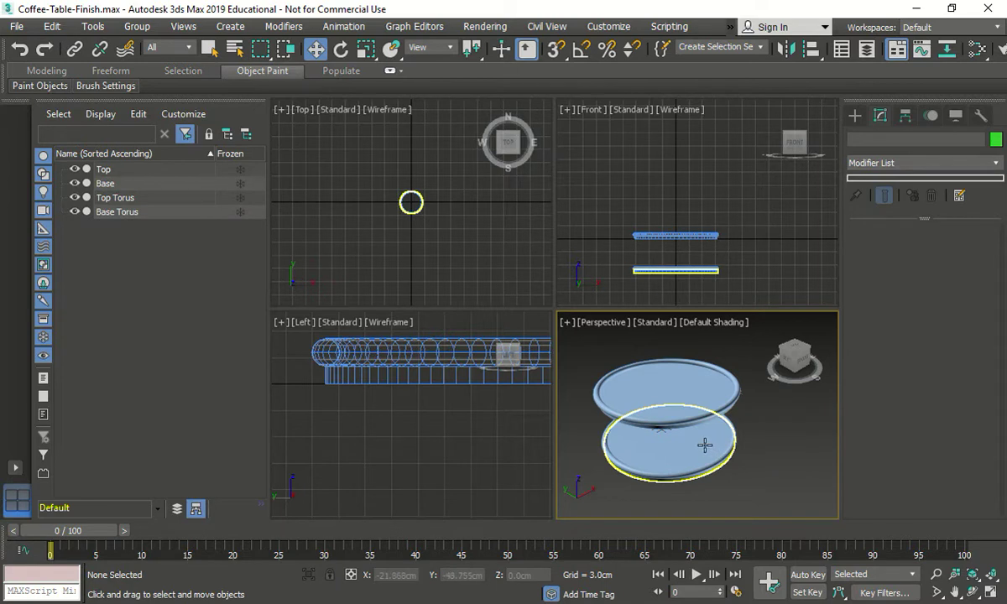
{"action": "right_click", "coordinate": [705, 439]}
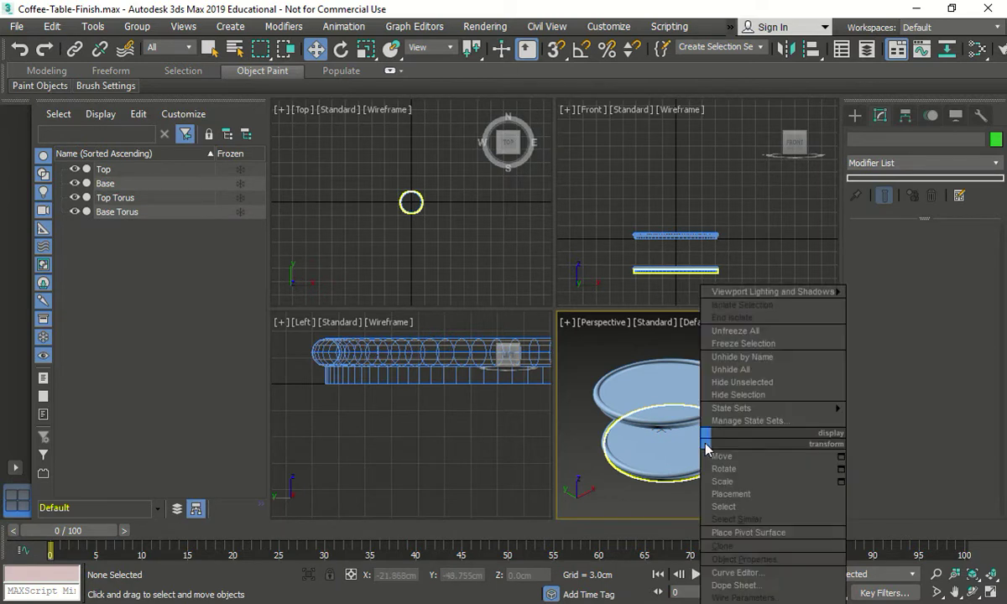
{"action": "left_click", "coordinate": [315, 50]}
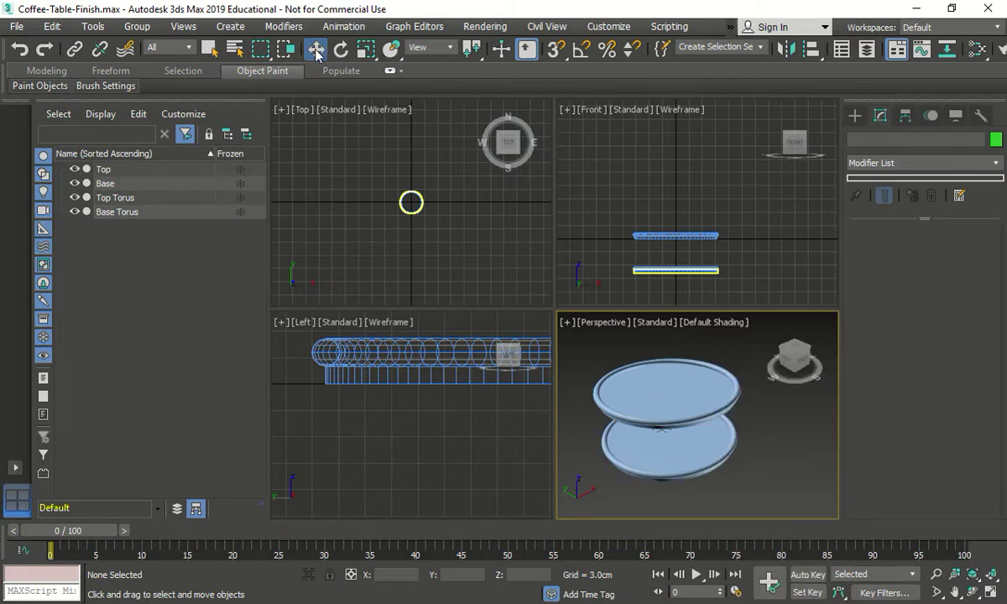
- Move the Base disc to absolute Z -30 cm with the Move Transform Type-In
{"action": "left_click", "coordinate": [660, 463]}
{"action": "key", "text": "F12"}
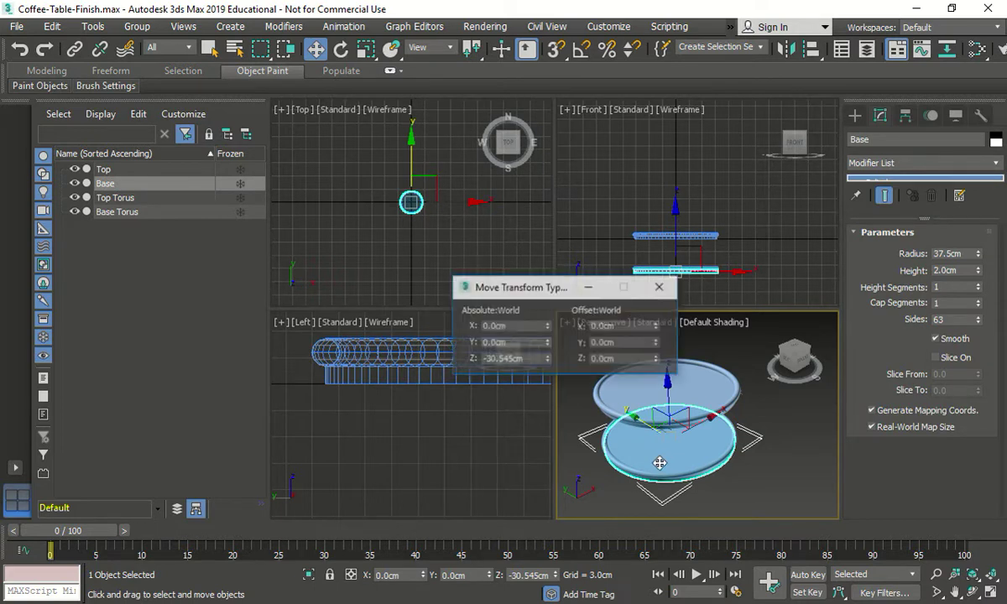
{"action": "left_click", "coordinate": [511, 359]}
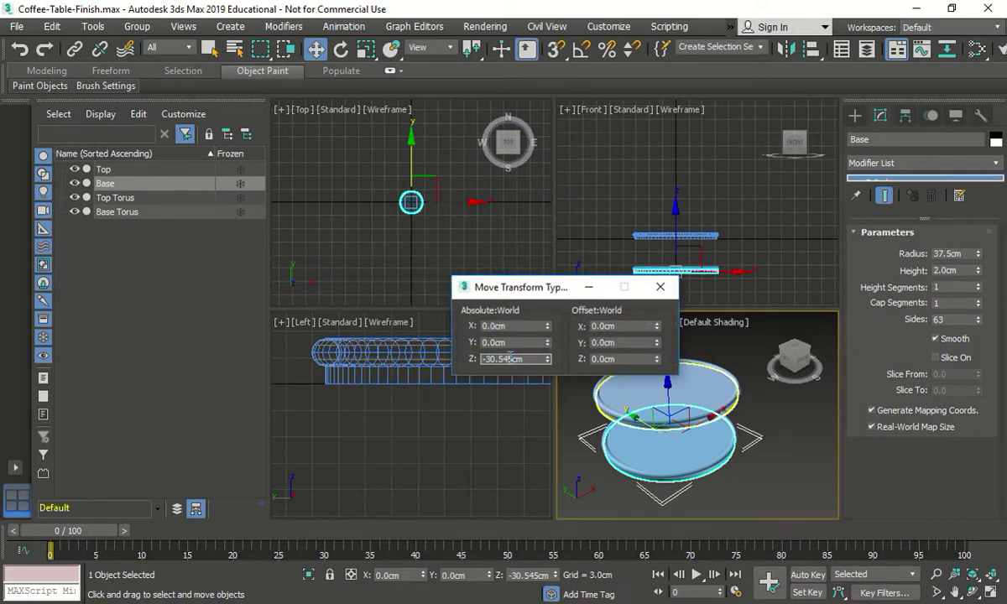
{"action": "type", "text": "-30"}
{"action": "key", "text": "Return"}
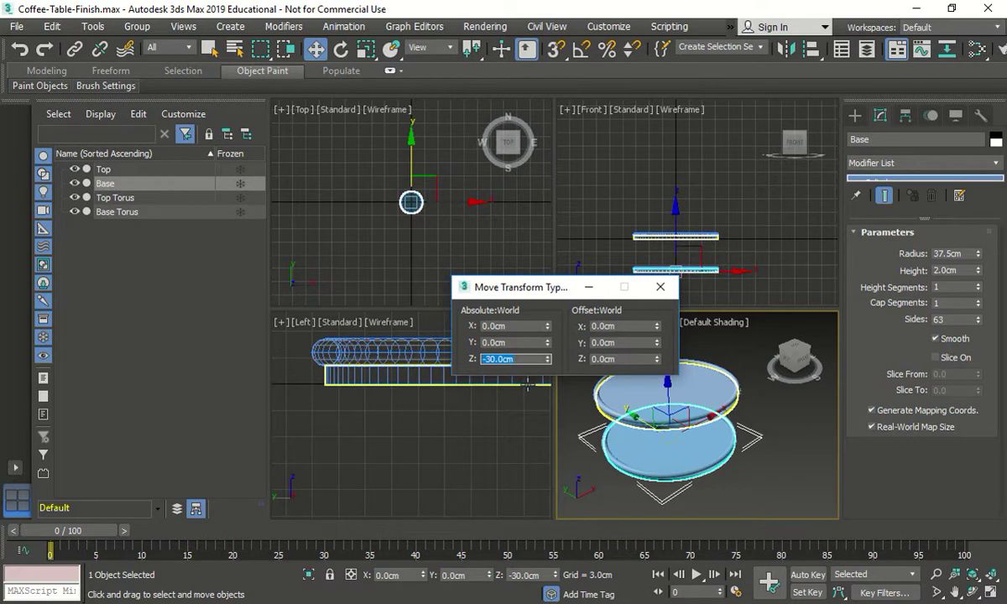
{"action": "left_click", "coordinate": [736, 458]}
{"action": "left_click", "coordinate": [699, 450]}
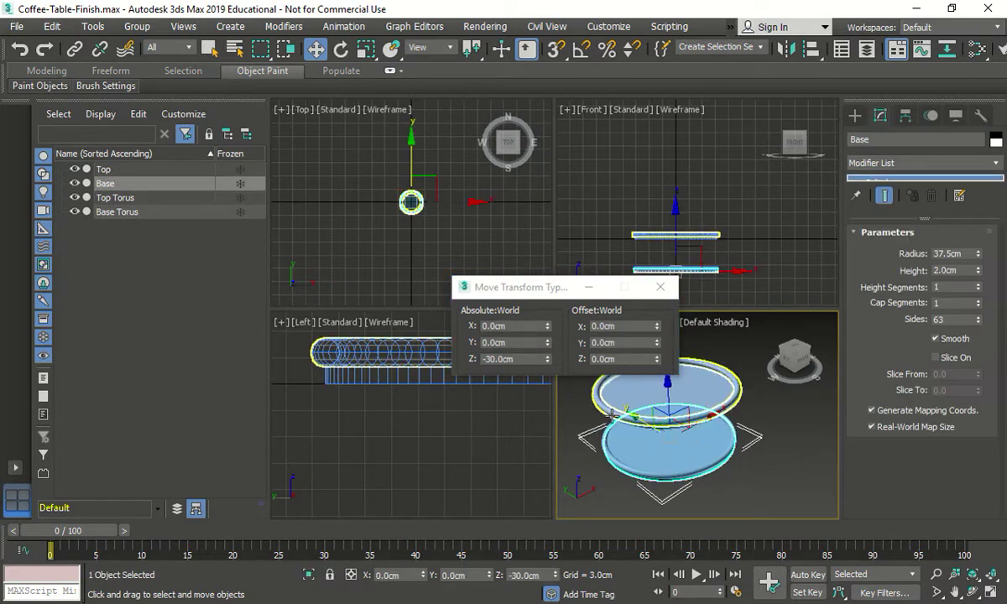
{"action": "left_click", "coordinate": [738, 432]}
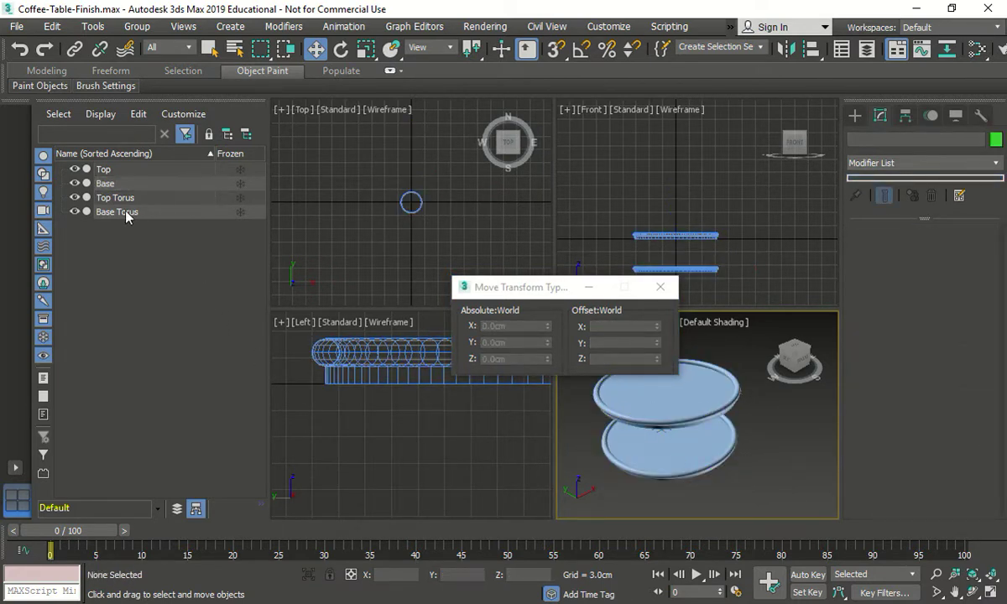
- Copy the Top Torus's Z position value of 3.581cm from the Move Transform Type-In
{"action": "left_click", "coordinate": [126, 214]}
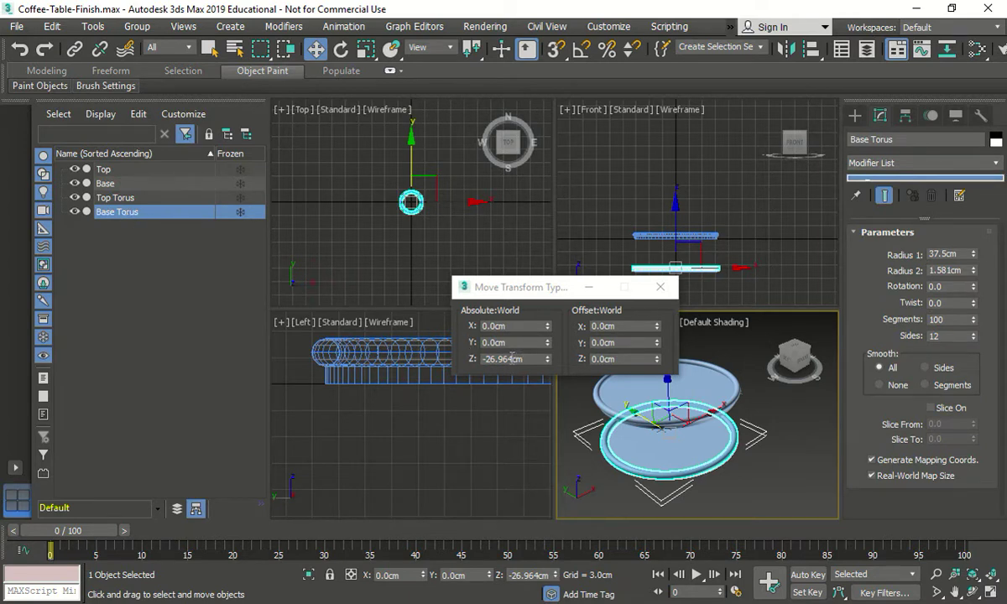
{"action": "left_click", "coordinate": [661, 286]}
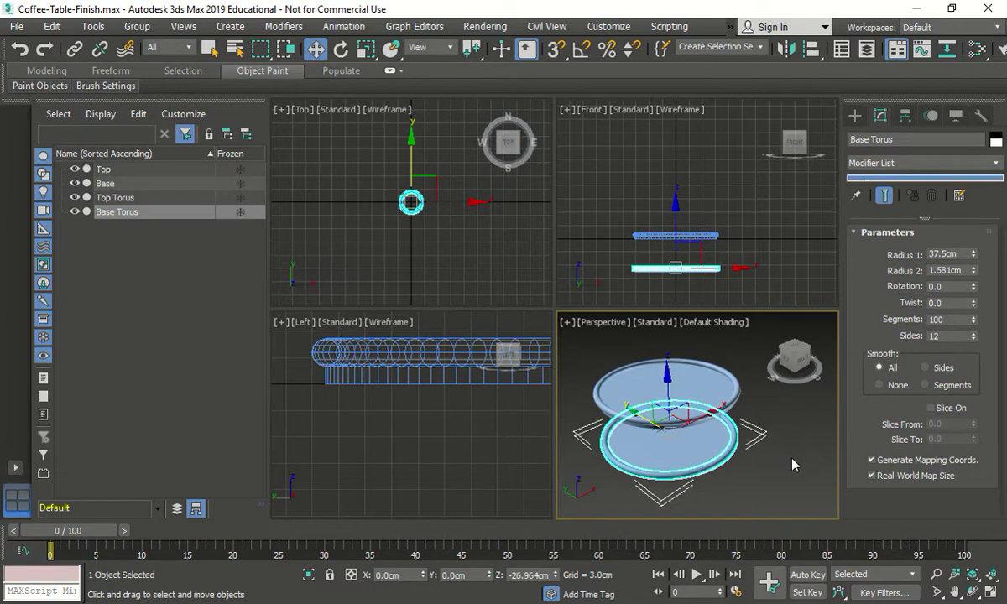
{"action": "left_click", "coordinate": [791, 465]}
{"action": "left_click", "coordinate": [742, 391]}
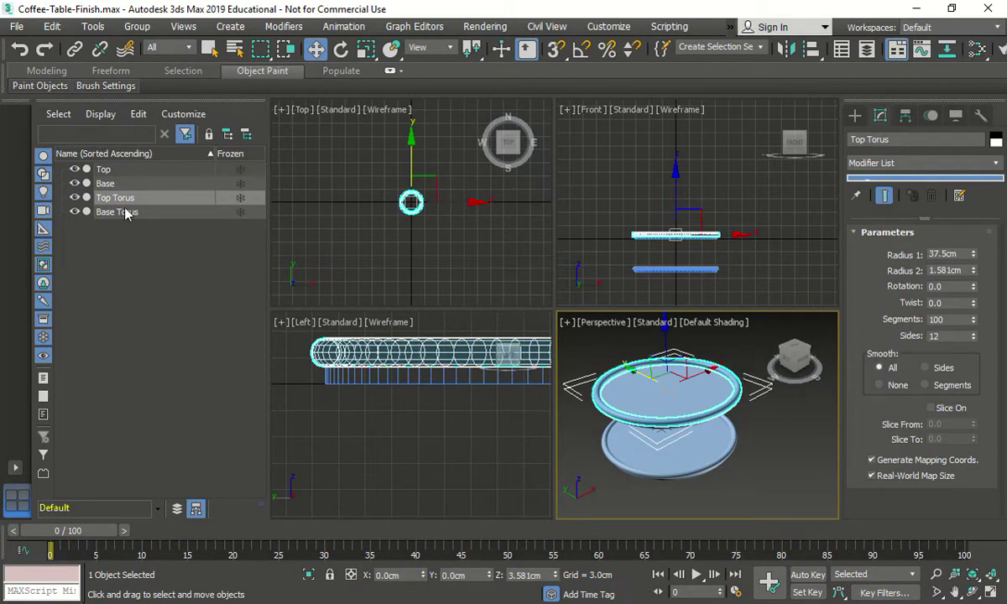
{"action": "right_click", "coordinate": [432, 185]}
{"action": "key", "text": "F12"}
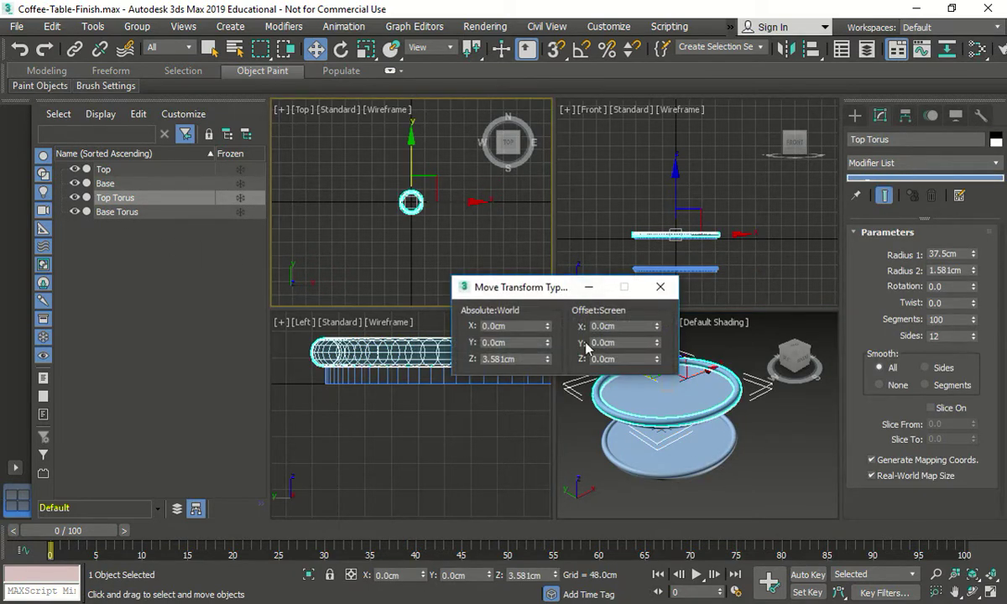
{"action": "left_click", "coordinate": [499, 358]}
{"action": "right_click", "coordinate": [490, 359]}
{"action": "left_click", "coordinate": [533, 407]}
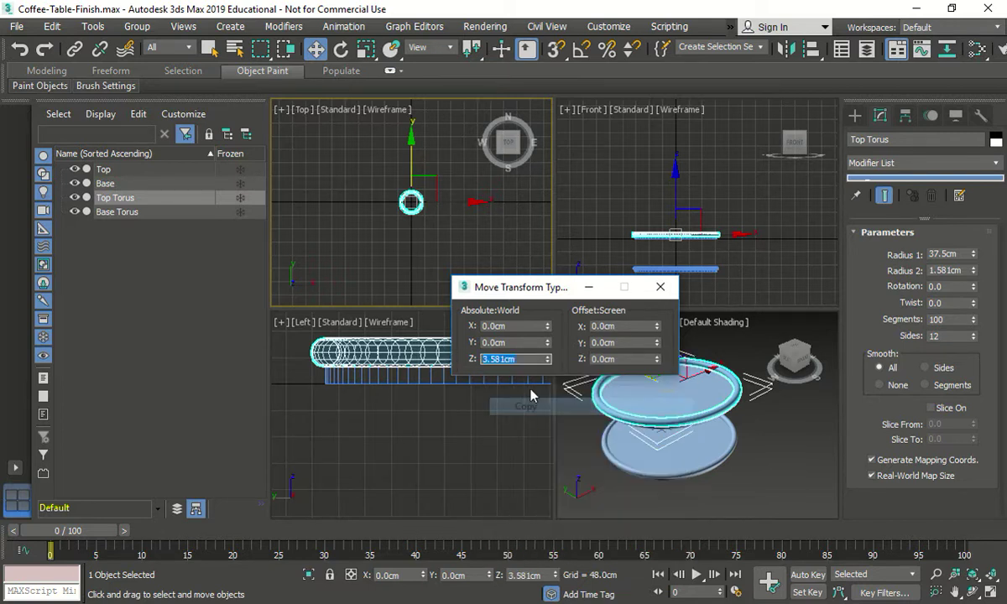
{"action": "left_click", "coordinate": [660, 286]}
{"action": "left_click", "coordinate": [726, 471]}
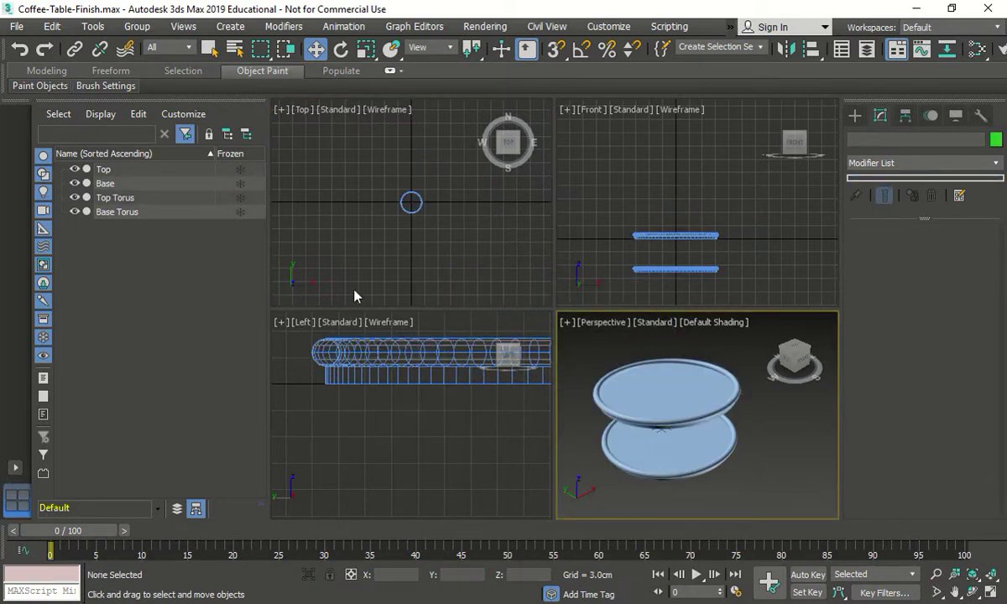
- Set the Base Torus's absolute Z position to -33.581cm
{"action": "left_click", "coordinate": [125, 212]}
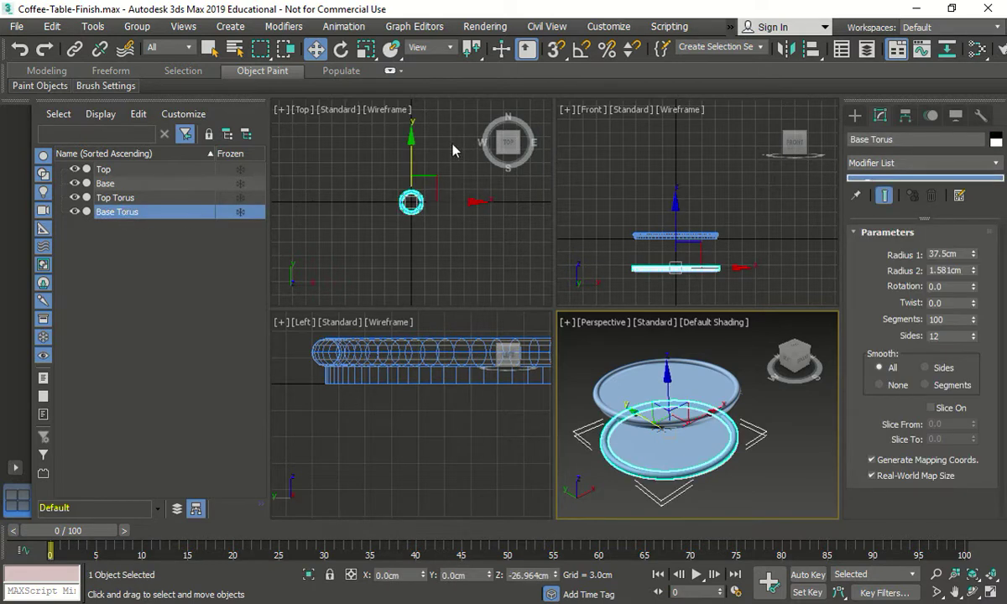
{"action": "key", "text": "F12"}
{"action": "double_click", "coordinate": [508, 358]}
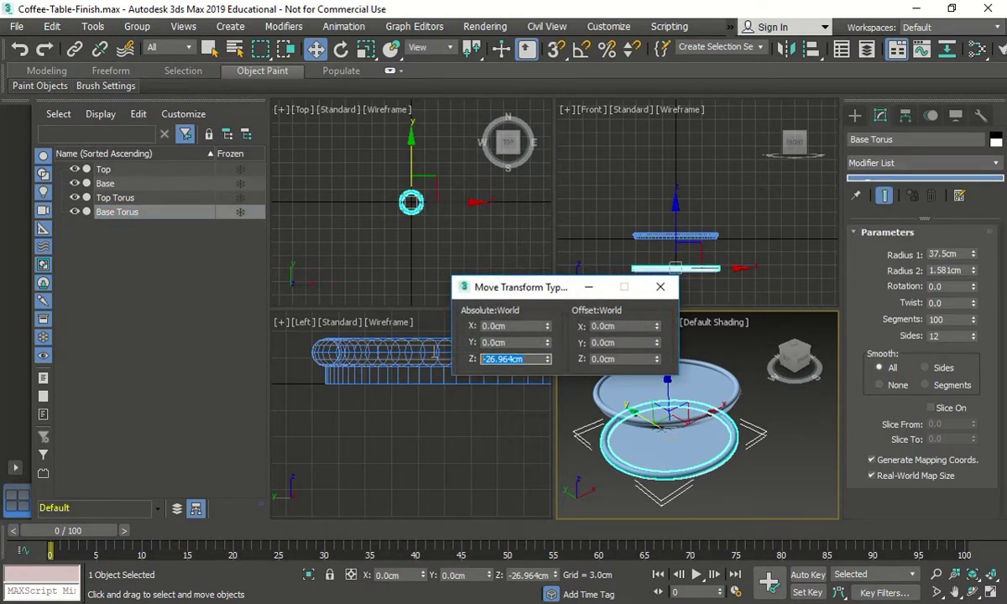
{"action": "type", "text": "3.581cm"}
{"action": "key", "text": "Home"}
{"action": "type", "text": "-2"}
{"action": "key", "text": "BackSpace"}
{"action": "type", "text": "3"}
{"action": "key", "text": "Return"}
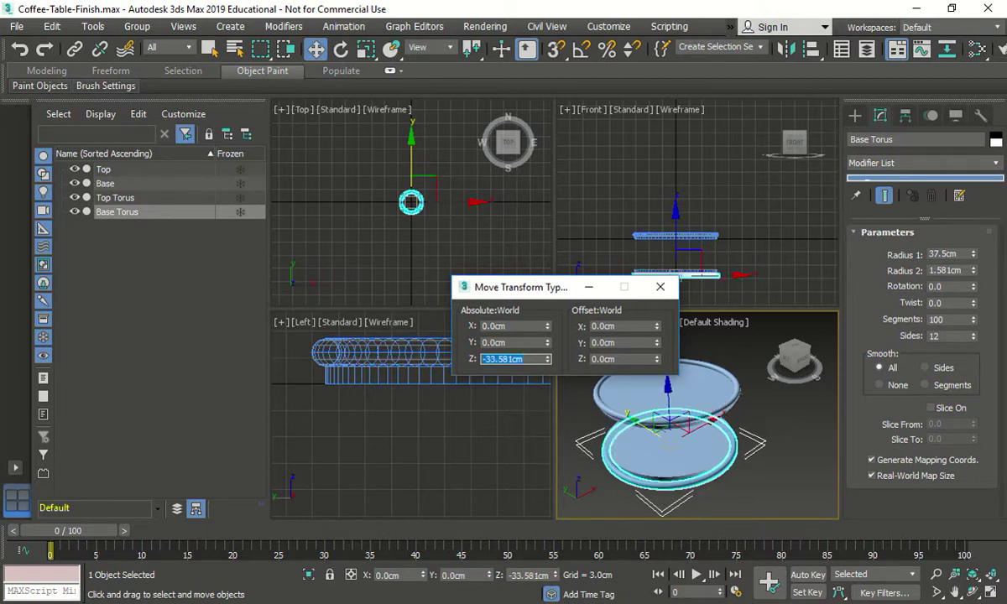
- Zoom and orbit the view to check the Base Torus's new height below the top tier
{"action": "left_click", "coordinate": [730, 504]}
{"action": "scroll", "coordinate": [728, 504], "scroll_direction": "up", "scroll_amount": 4}
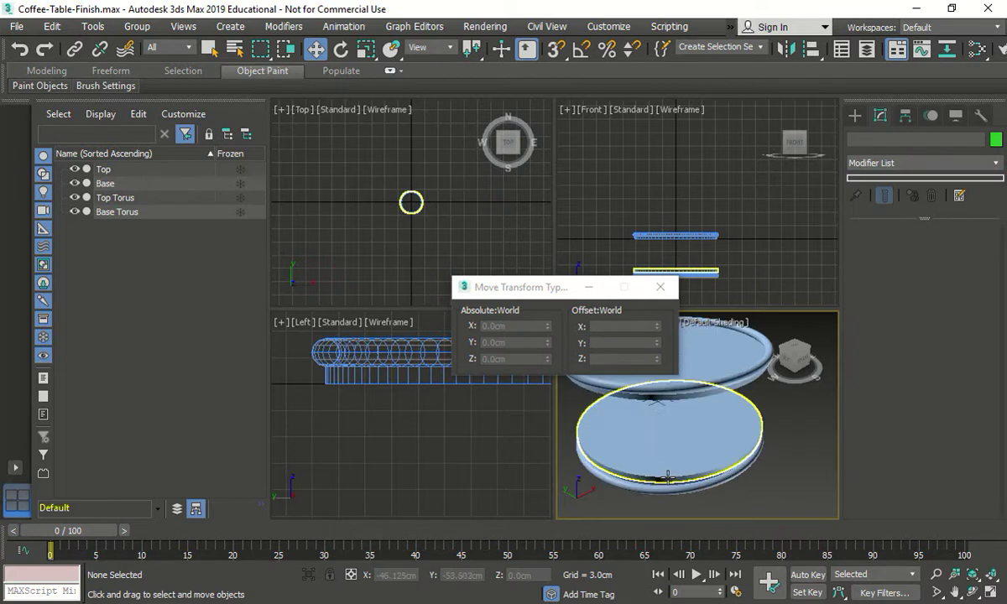
{"action": "left_click", "coordinate": [719, 494]}
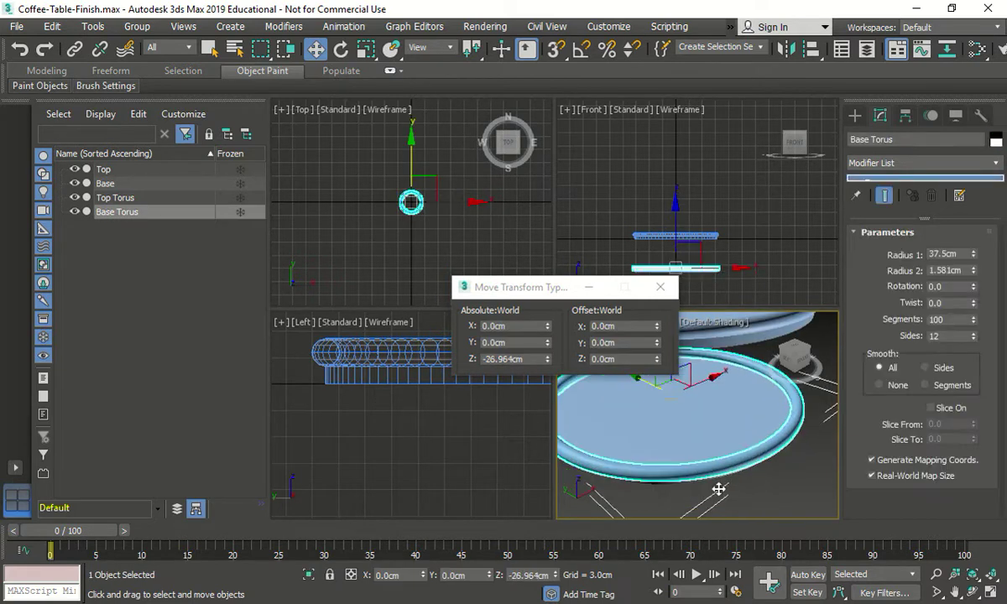
{"action": "left_click", "coordinate": [771, 498]}
{"action": "scroll", "coordinate": [765, 487], "scroll_direction": "down", "scroll_amount": 5}
{"action": "scroll", "coordinate": [751, 491], "scroll_direction": "up", "scroll_amount": 3}
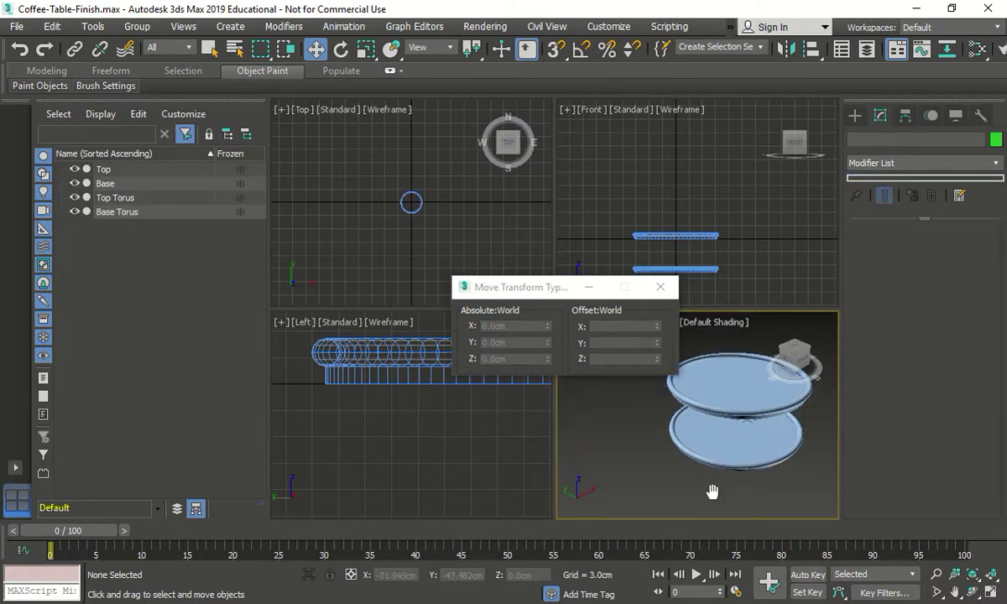
{"action": "middle_click_drag", "start_coordinate": [715, 495], "coordinate": [676, 479], "text": "alt"}
{"action": "left_click", "coordinate": [668, 292]}
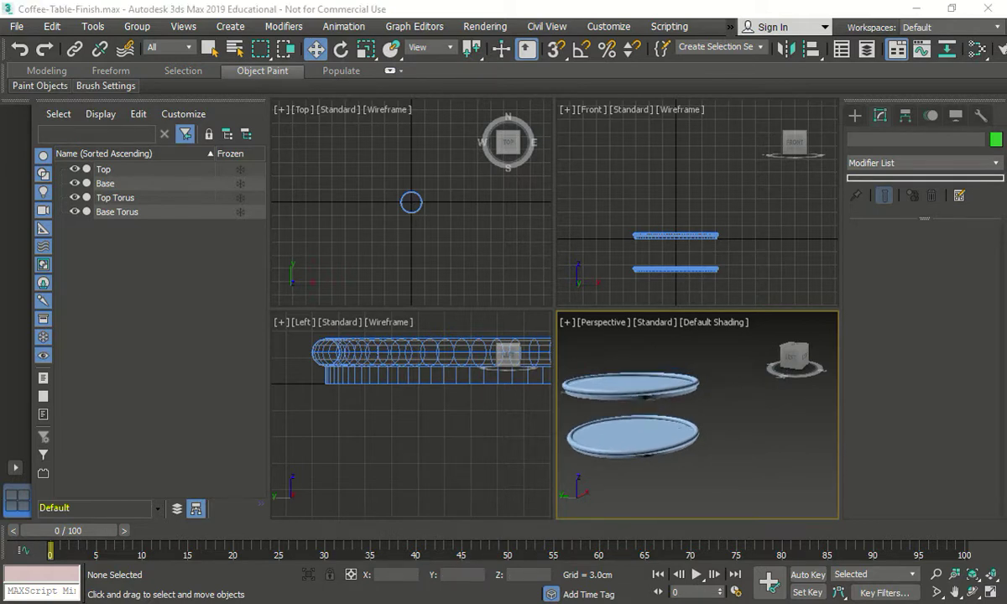
- Maximize the Top viewport with Alt+W and zoom extents so the circular rim fills it
{"action": "left_click", "coordinate": [462, 277]}
{"action": "key", "text": "alt+w"}
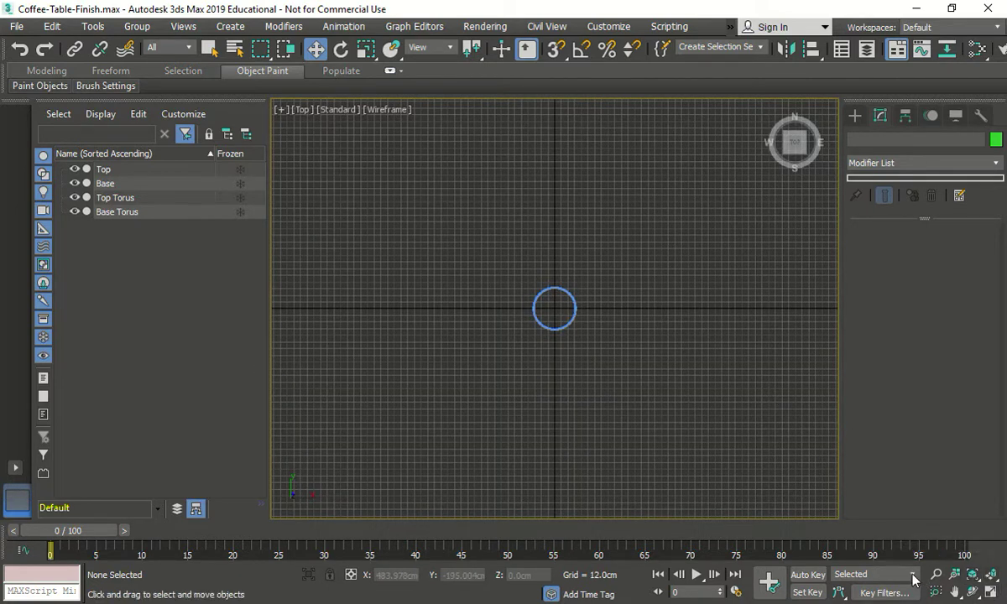
{"action": "scroll", "coordinate": [556, 304], "scroll_direction": "up", "scroll_amount": 5}
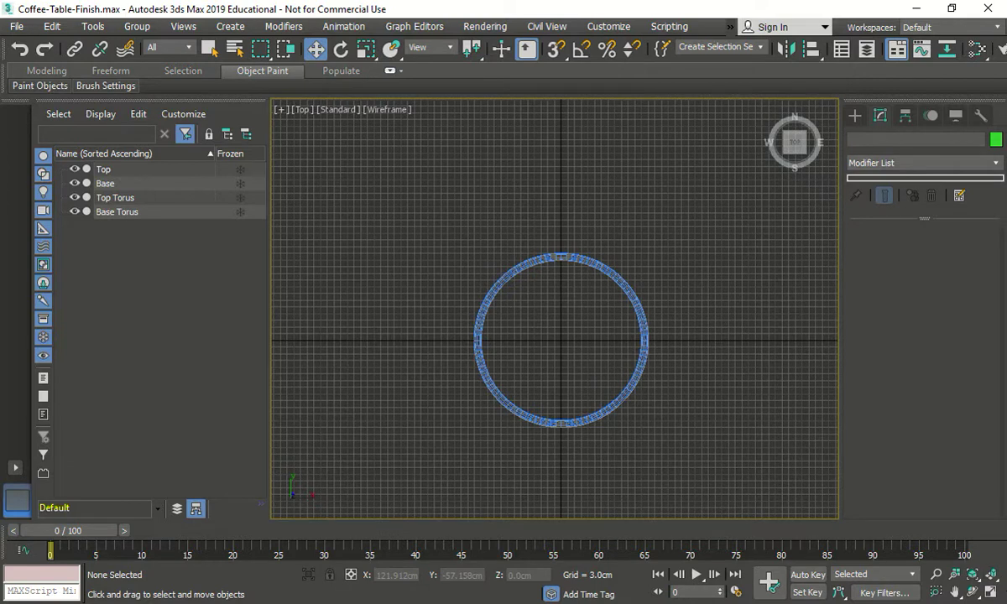
{"action": "left_click", "coordinate": [991, 575]}
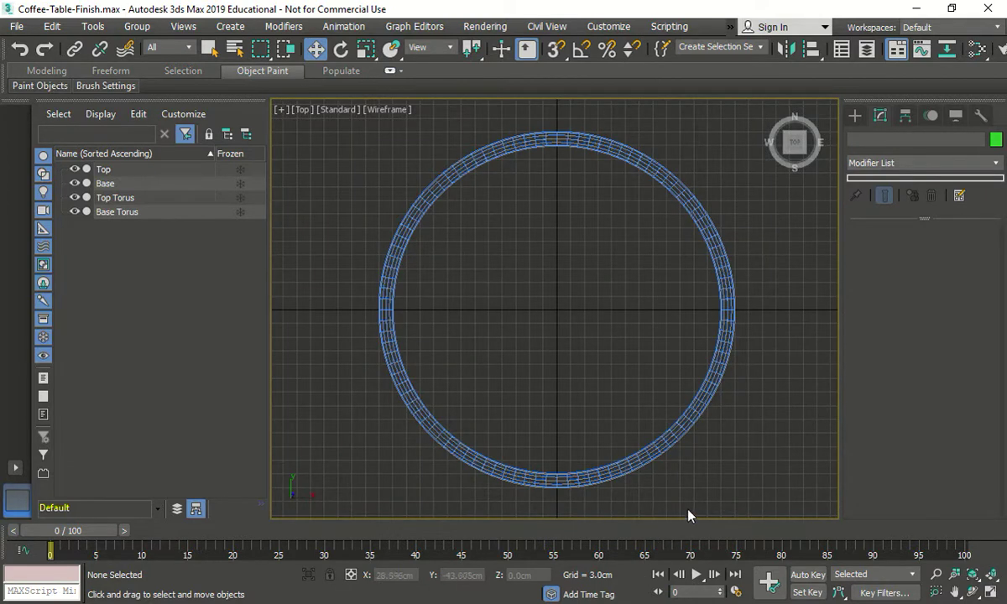
{"action": "left_click", "coordinate": [854, 115]}
- Enter a Keyboard Entry cylinder with radius 1.2cm and height 41cm
{"action": "left_click", "coordinate": [904, 244]}
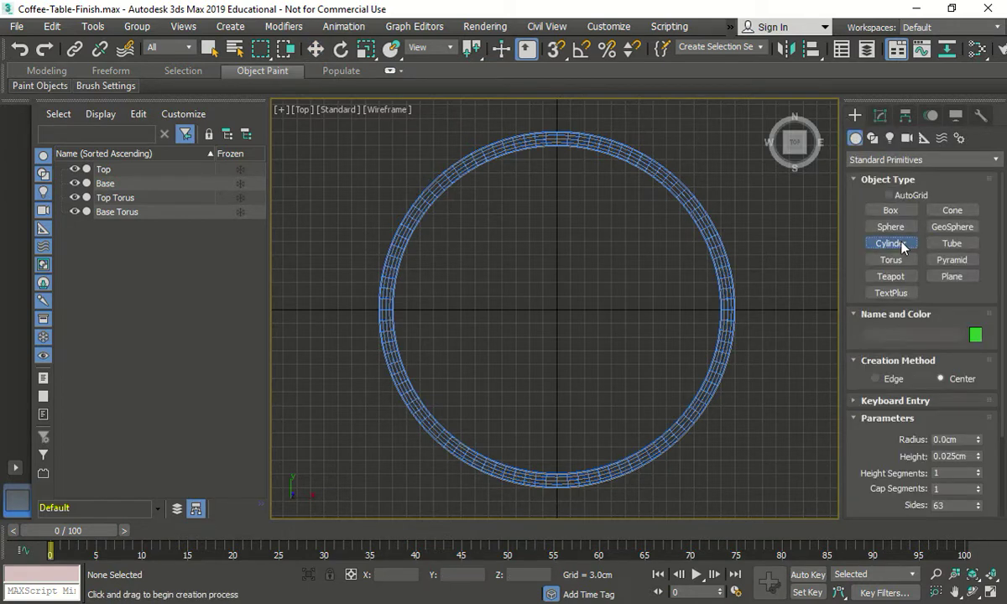
{"action": "left_click", "coordinate": [927, 402]}
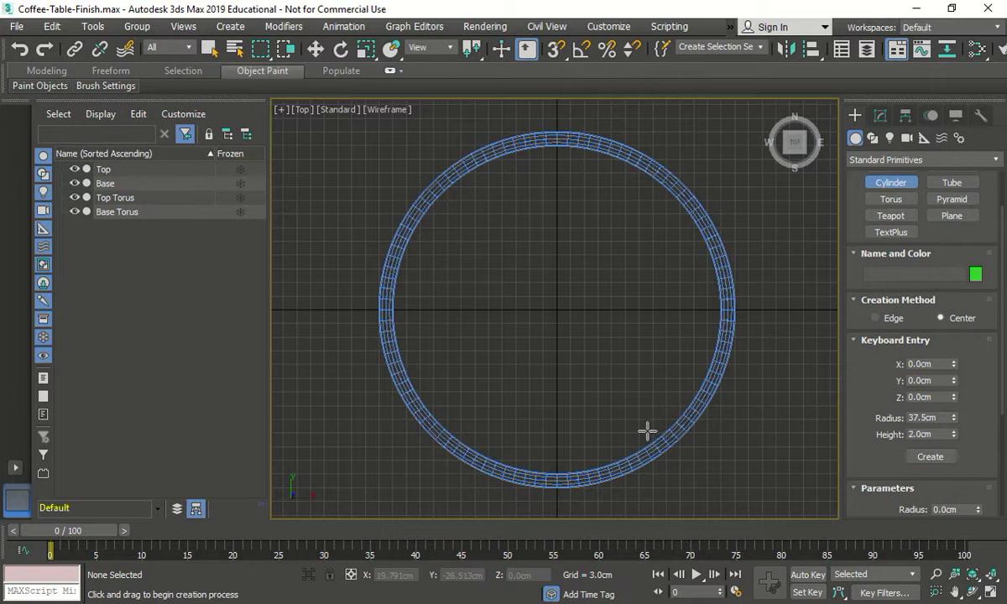
{"action": "double_click", "coordinate": [923, 417]}
{"action": "type", "text": "1.2"}
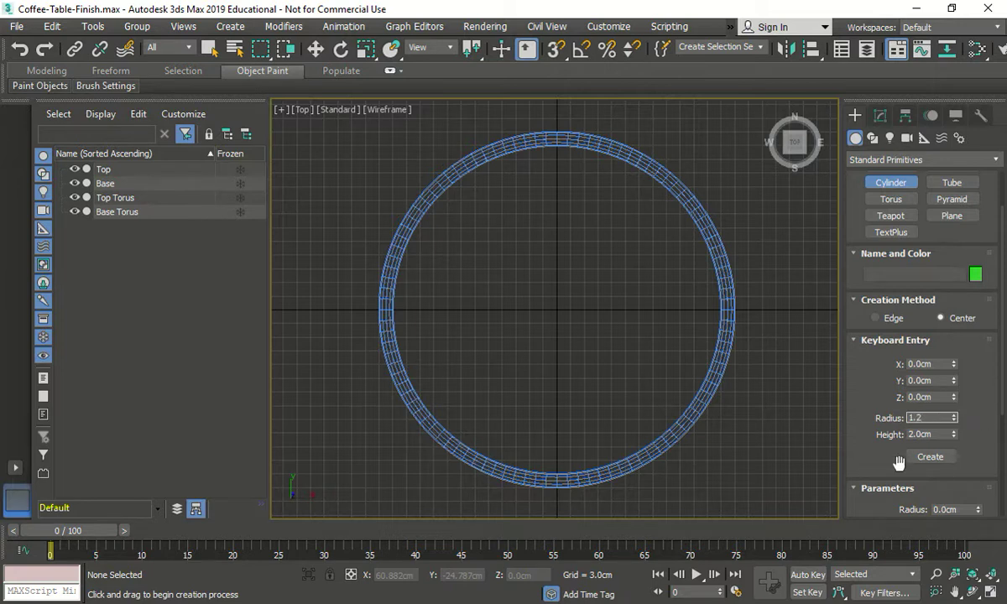
{"action": "key", "text": "Tab"}
{"action": "type", "text": "4"}
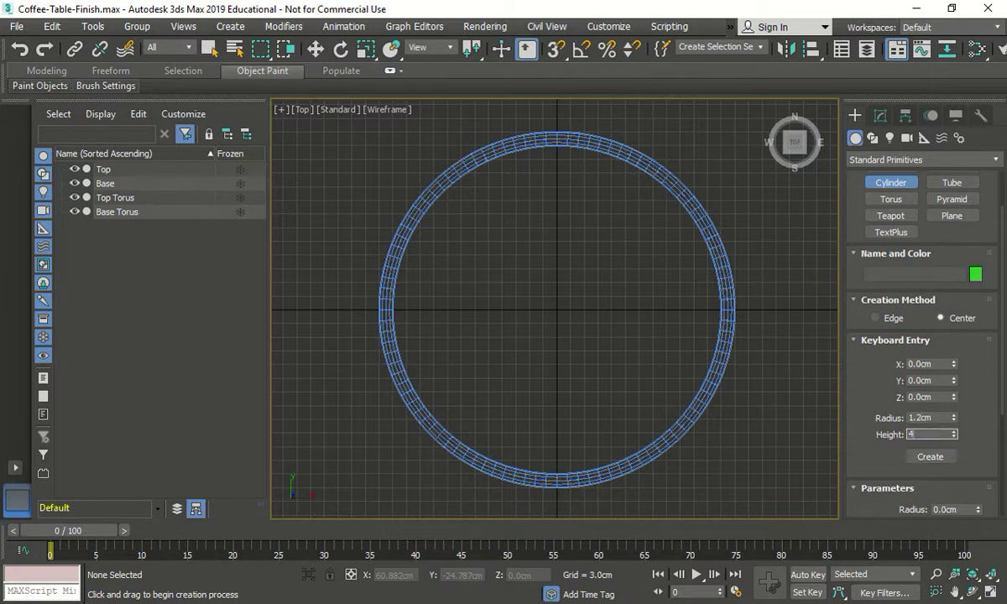
{"action": "type", "text": "1"}
{"action": "key", "text": "Return"}
{"action": "scroll", "coordinate": [982, 449], "scroll_direction": "down", "scroll_amount": 2}
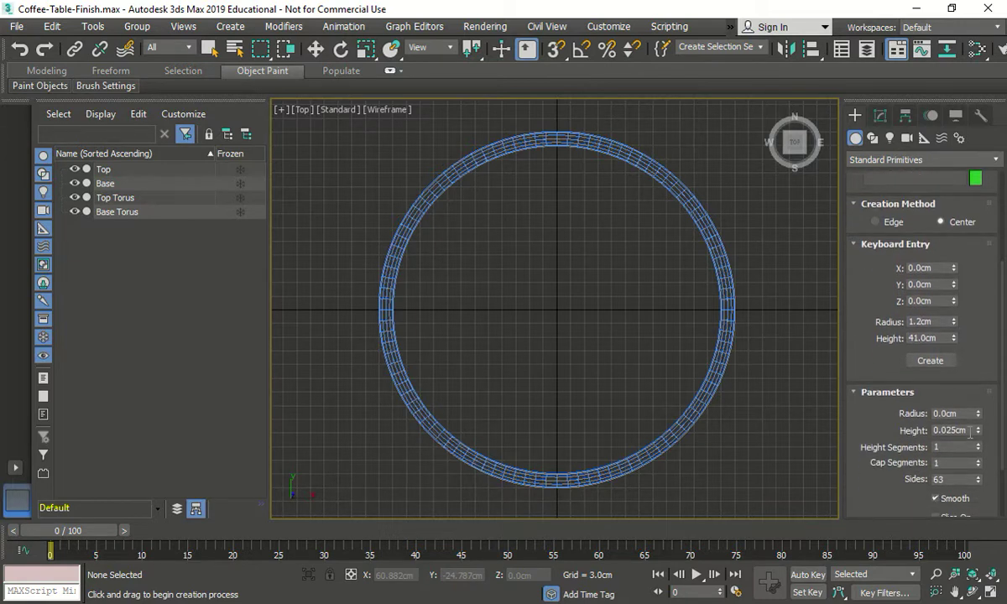
- Give the leg 18 sides, position it at X -40.246cm, Z -35.352cm, and create it
{"action": "double_click", "coordinate": [969, 430]}
{"action": "double_click", "coordinate": [971, 414]}
{"action": "type", "text": "1.2"}
{"action": "left_click", "coordinate": [970, 431]}
{"action": "type", "text": "41"}
{"action": "left_click", "coordinate": [949, 447]}
{"action": "double_click", "coordinate": [944, 479]}
{"action": "type", "text": "1"}
{"action": "left_click", "coordinate": [942, 268]}
{"action": "type", "text": "-40.246"}
{"action": "key", "text": "Tab"}
{"action": "key", "text": "Tab"}
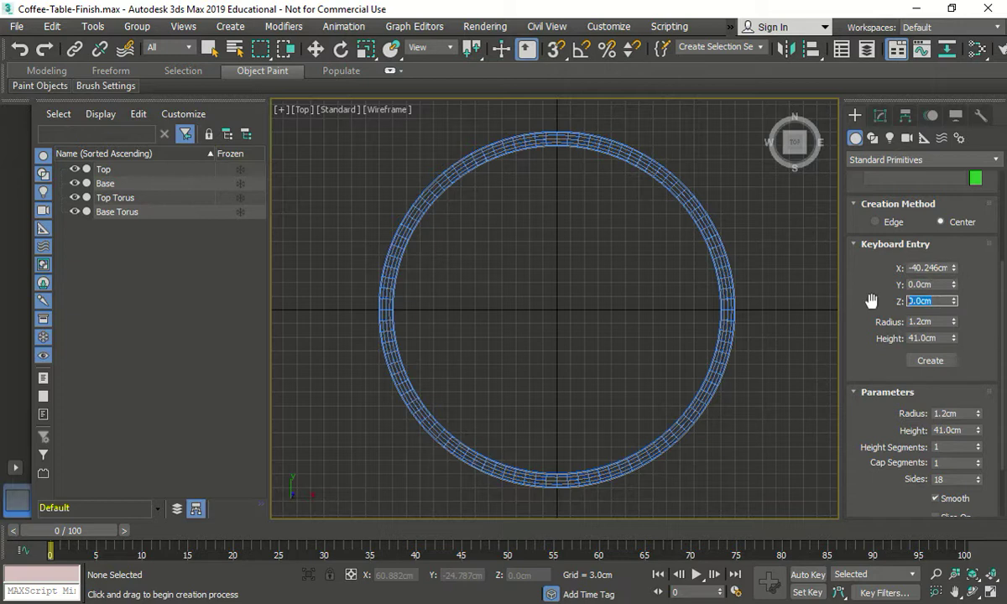
{"action": "type", "text": "-3"}
{"action": "left_click", "coordinate": [930, 360]}
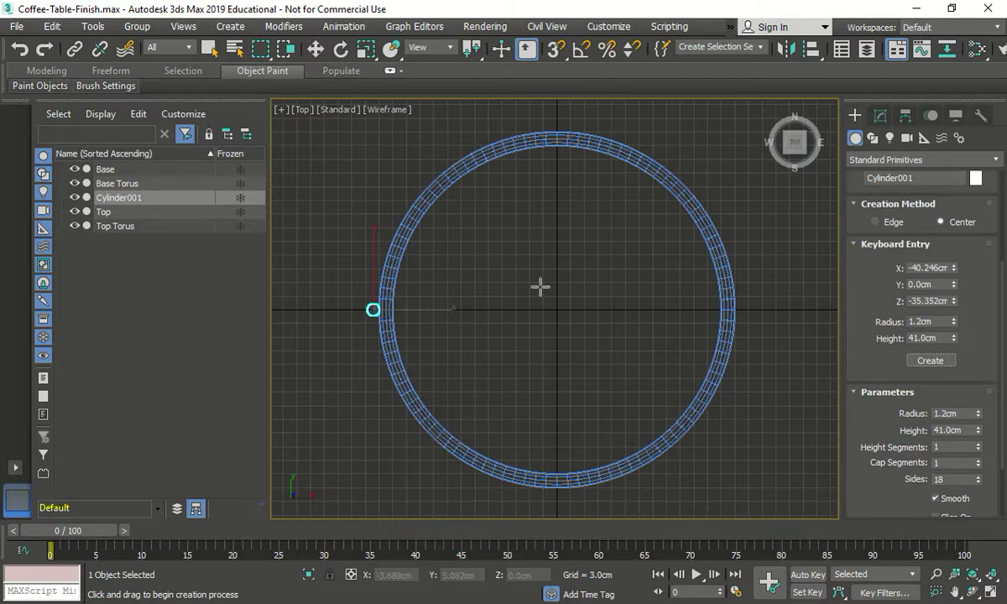
- Save the scene over the existing Coffee-Table-Finish.max file
{"action": "left_click", "coordinate": [24, 31]}
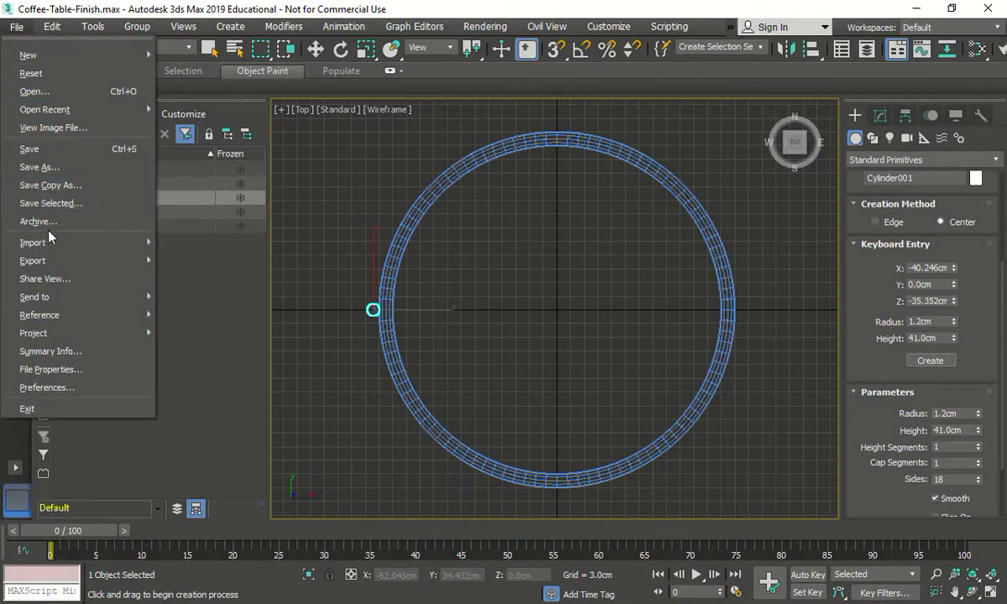
{"action": "left_click", "coordinate": [55, 162]}
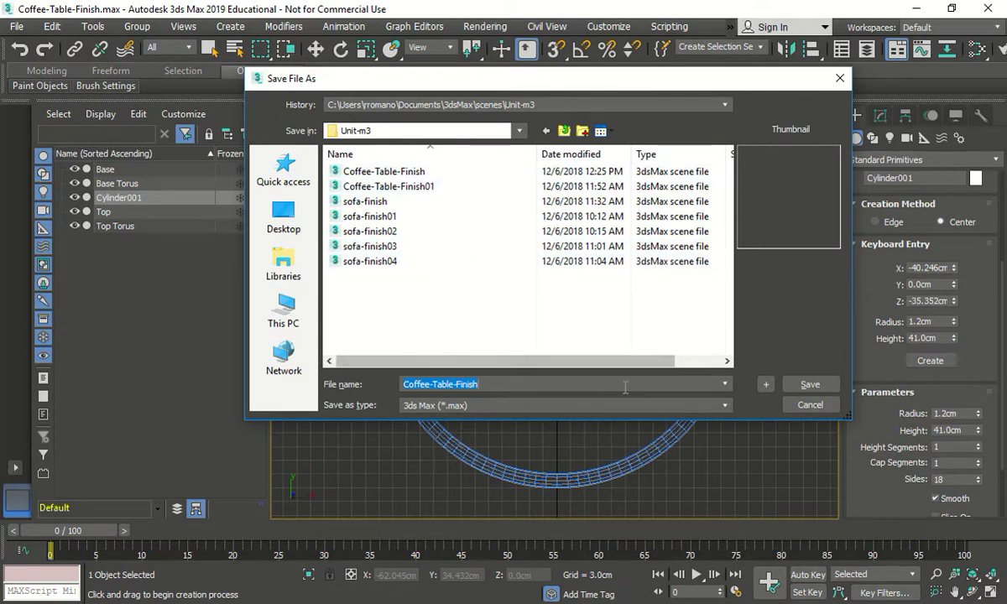
{"action": "left_click", "coordinate": [808, 385]}
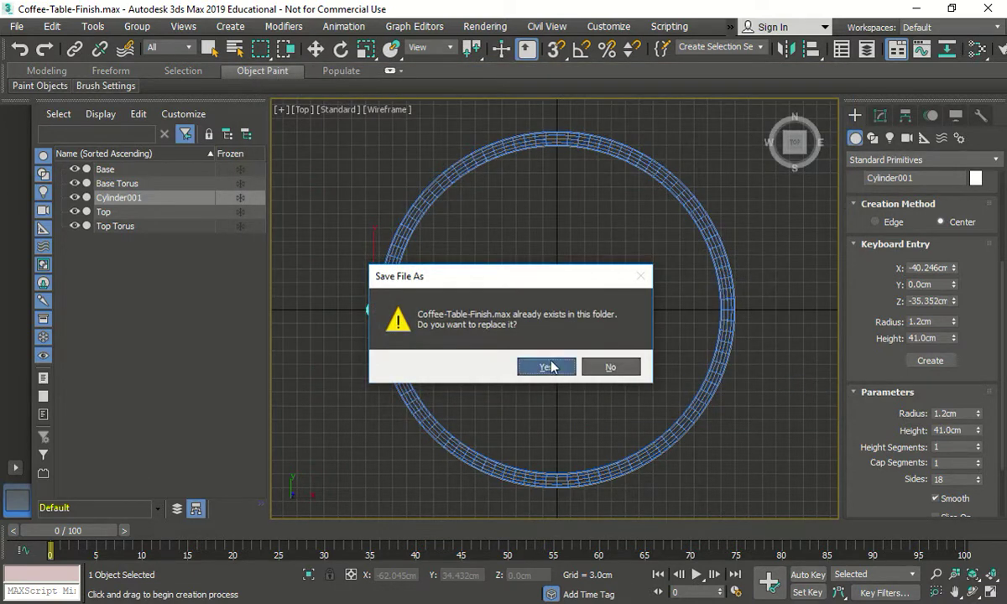
{"action": "left_click", "coordinate": [546, 367]}
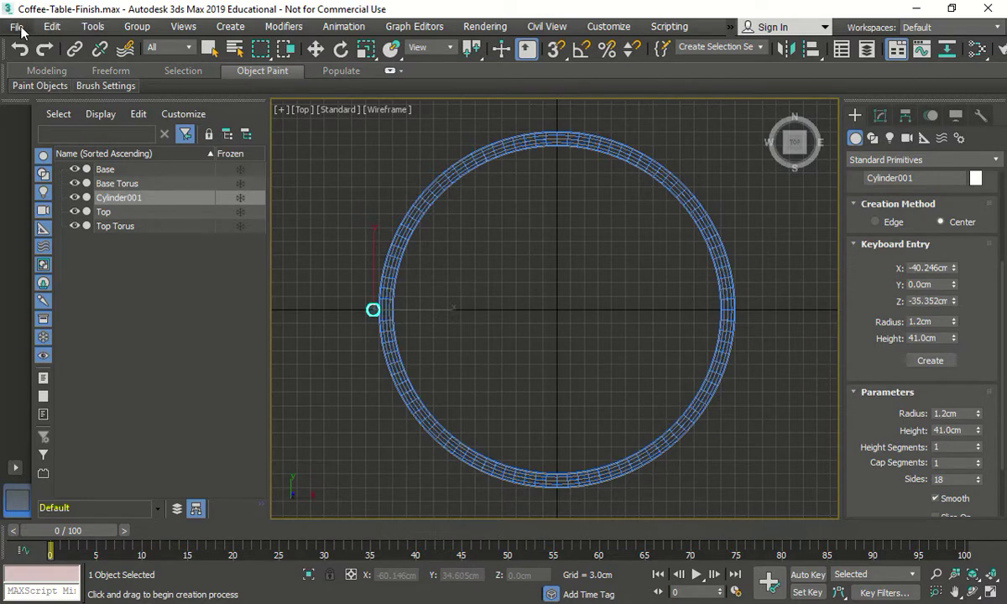
- Save incremented versions Coffee-Table-Finish01.max and 02.max, then leave cylinder creation
{"action": "key", "text": "ctrl+shift+s"}
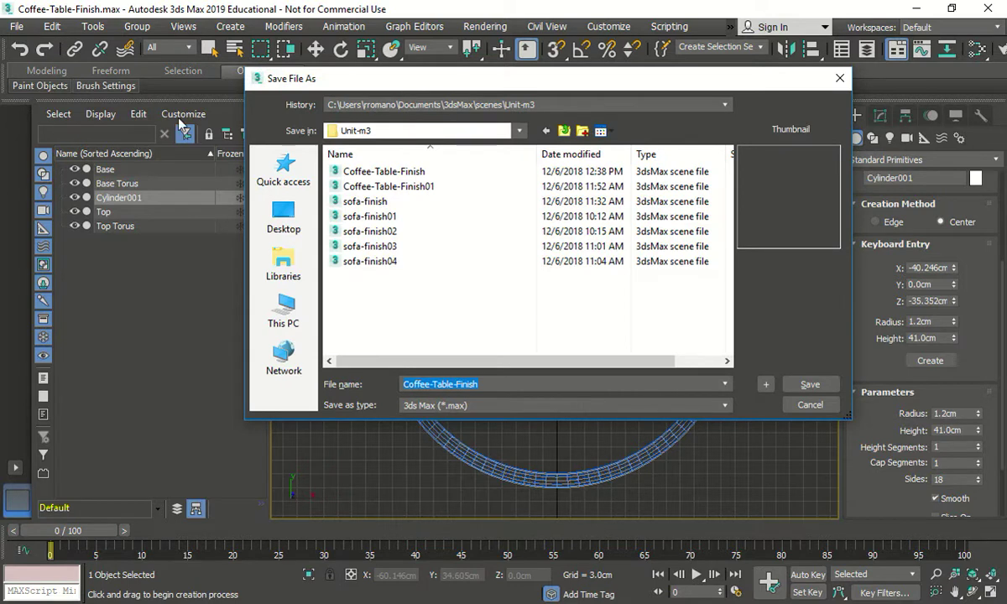
{"action": "left_click", "coordinate": [766, 384]}
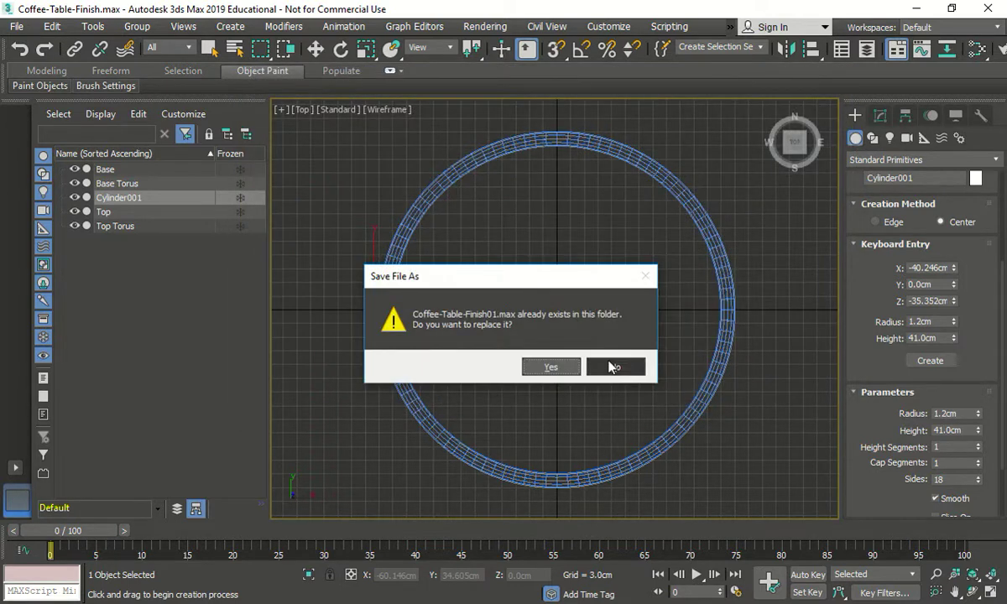
{"action": "left_click", "coordinate": [552, 368]}
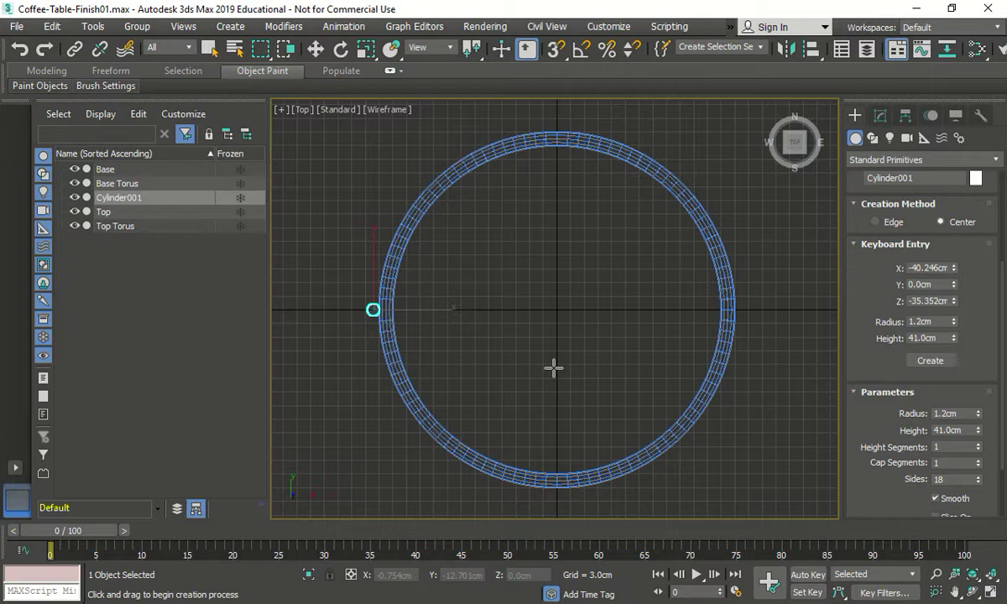
{"action": "key", "text": "ctrl+s"}
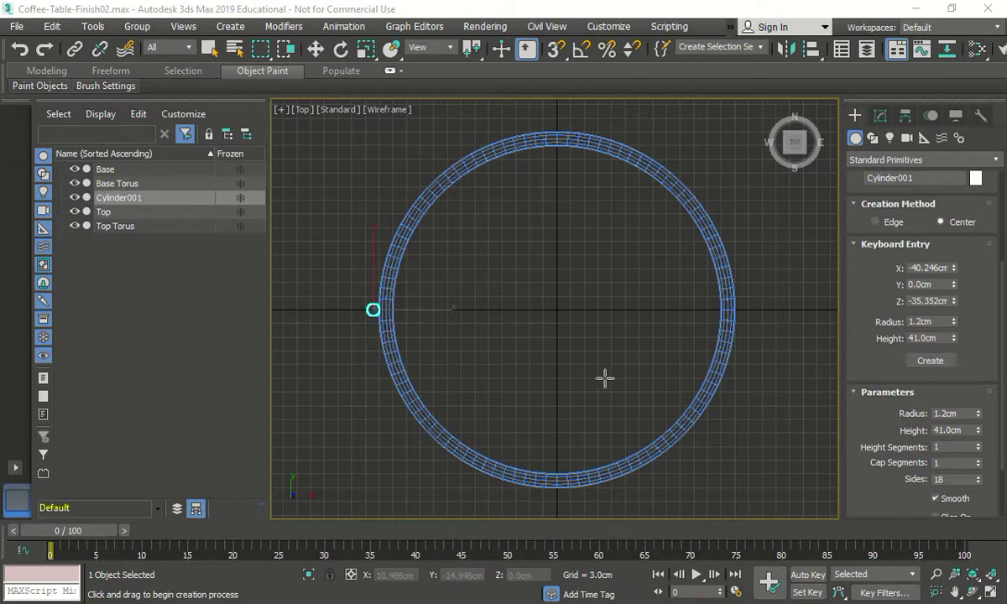
{"action": "key", "text": "w"}
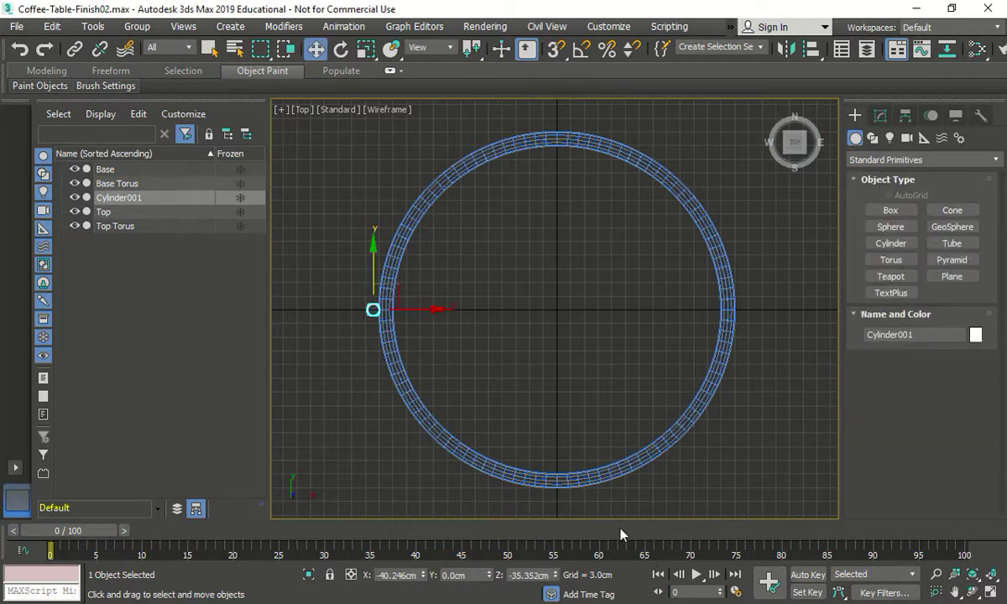
- Turn on Use Working Pivot in the Hierarchy panel so Cylinder001 transforms around the scene origin
{"action": "left_click", "coordinate": [904, 117]}
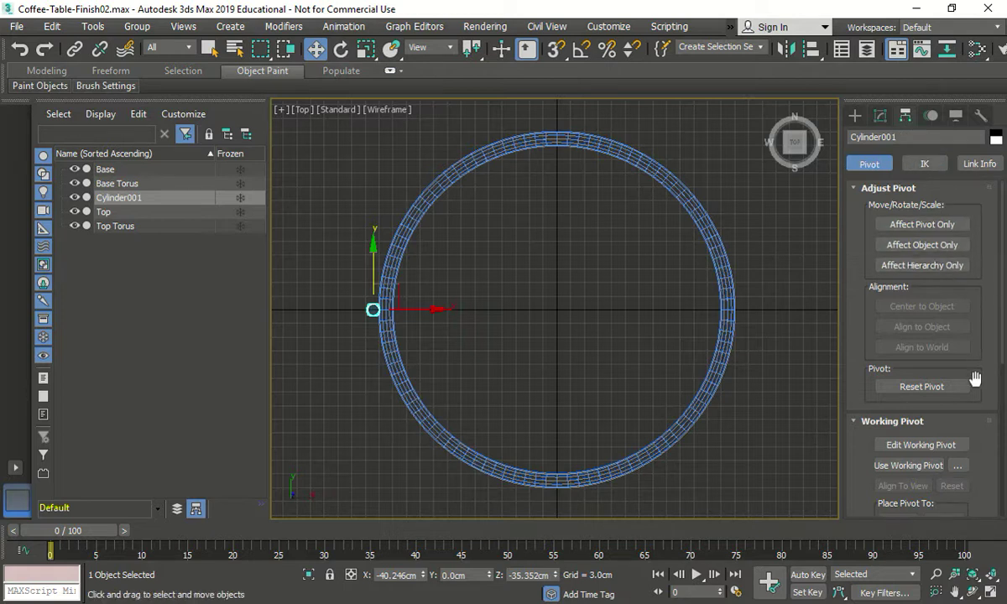
{"action": "left_click", "coordinate": [922, 468]}
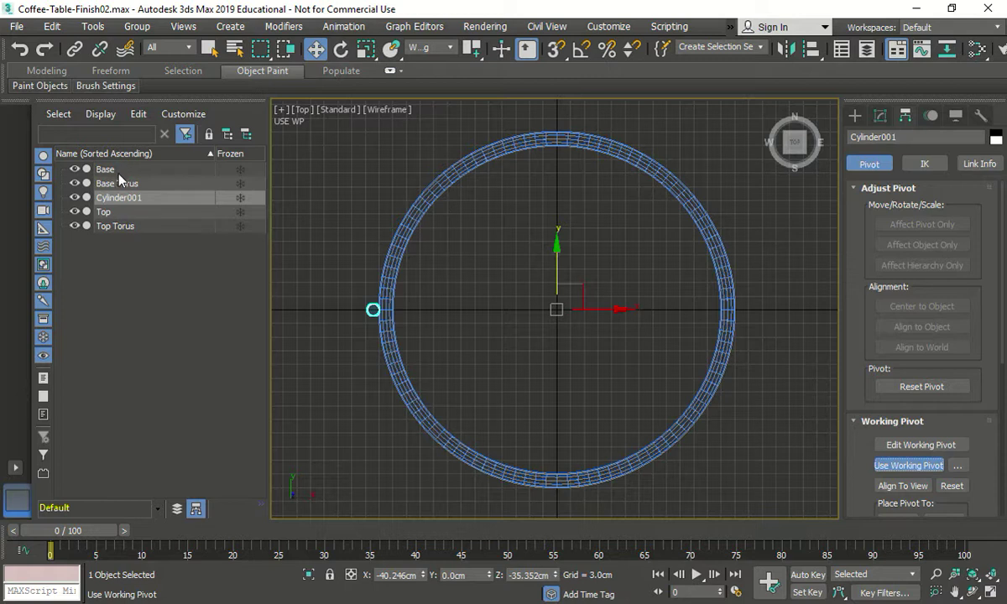
{"action": "left_click", "coordinate": [94, 28]}
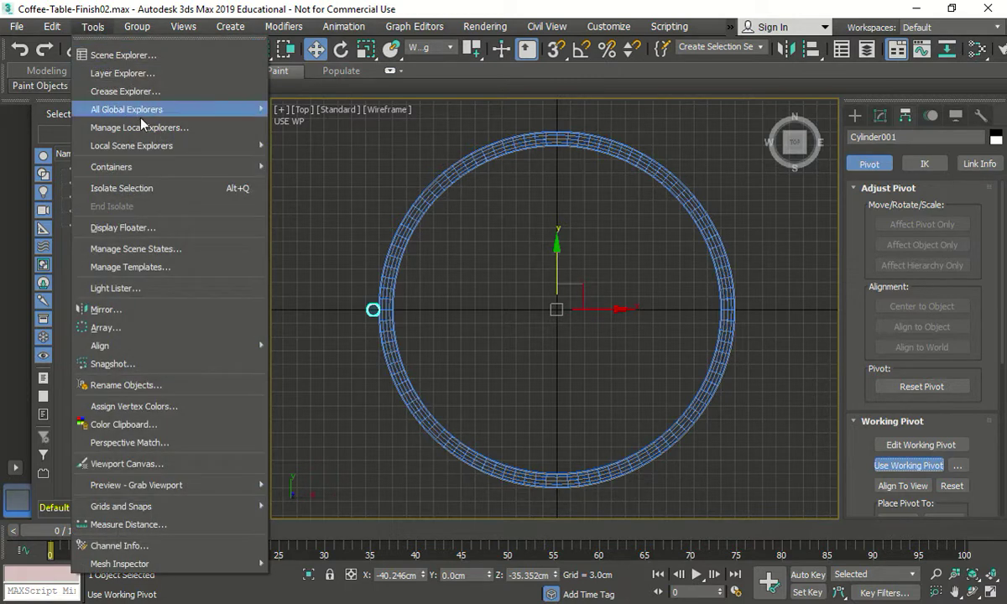
- Array the leg as 3 instances with a 360° total Z rotation
{"action": "left_click", "coordinate": [108, 327]}
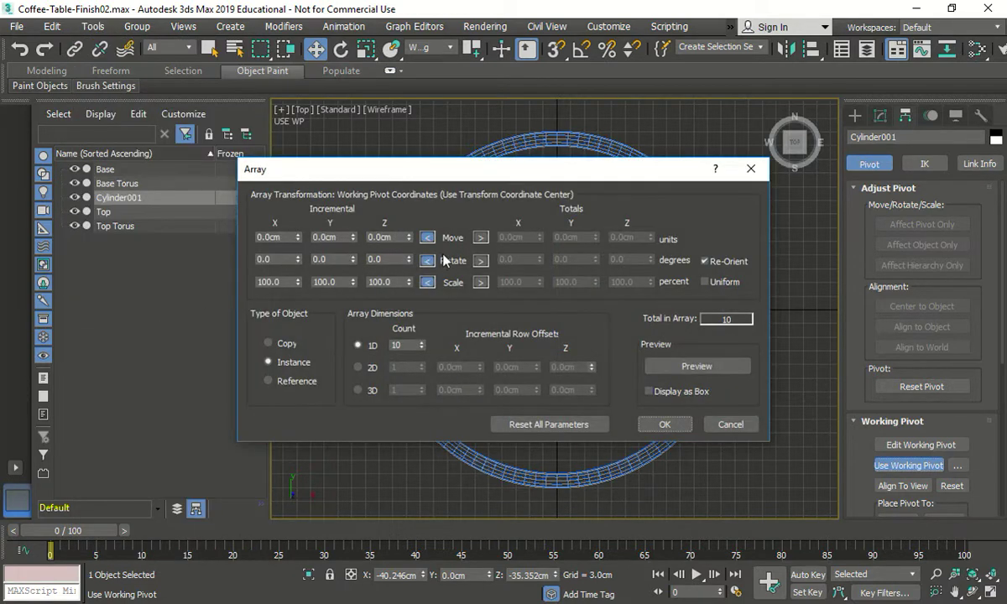
{"action": "left_click", "coordinate": [480, 261]}
{"action": "type", "text": "360"}
{"action": "key", "text": "Tab"}
{"action": "type", "text": "3"}
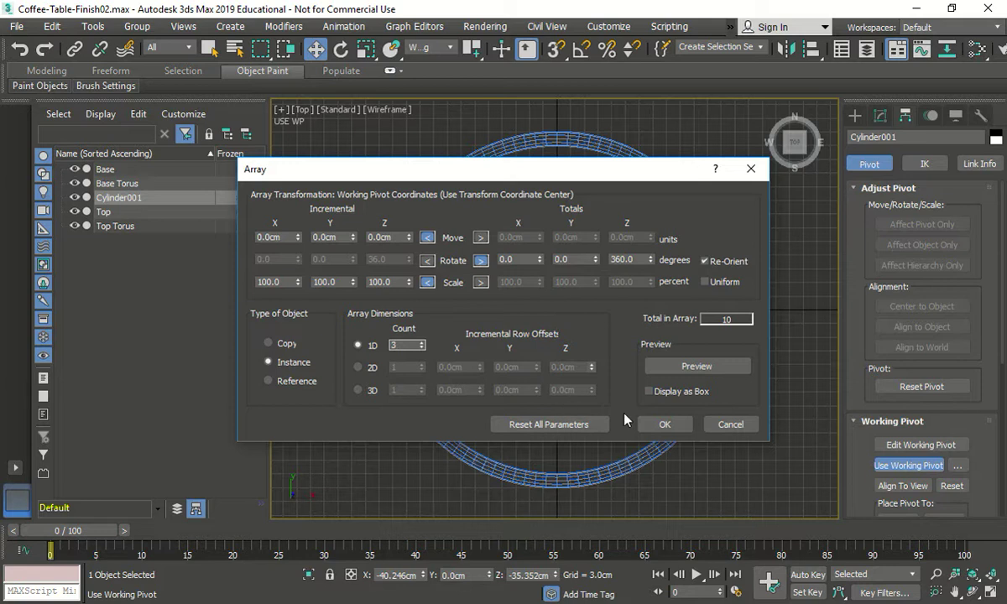
{"action": "left_click", "coordinate": [657, 425]}
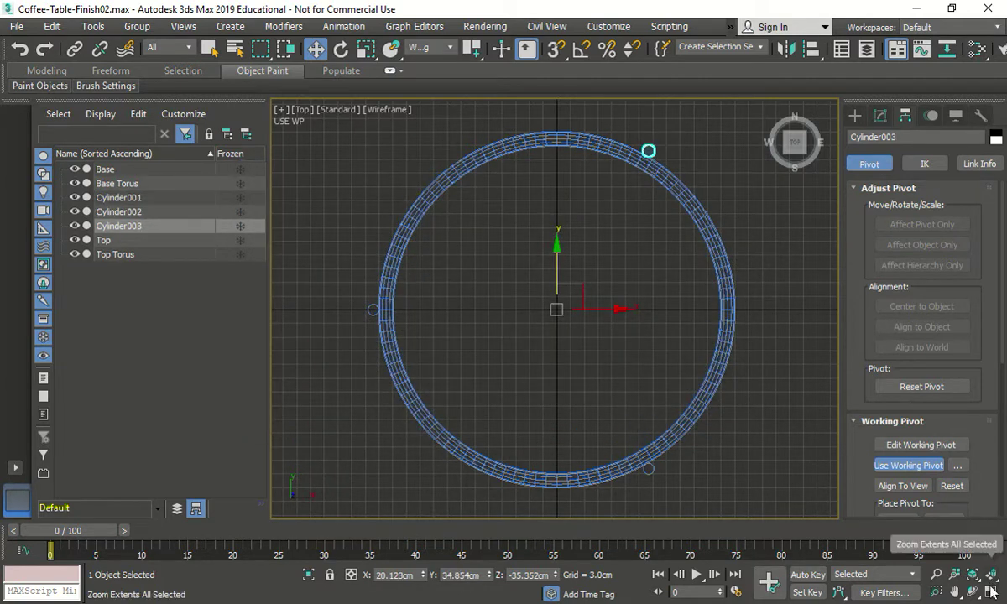
- Restore the four viewports, reset the Perspective view, and save the next numbered version
{"action": "key", "text": "alt+w"}
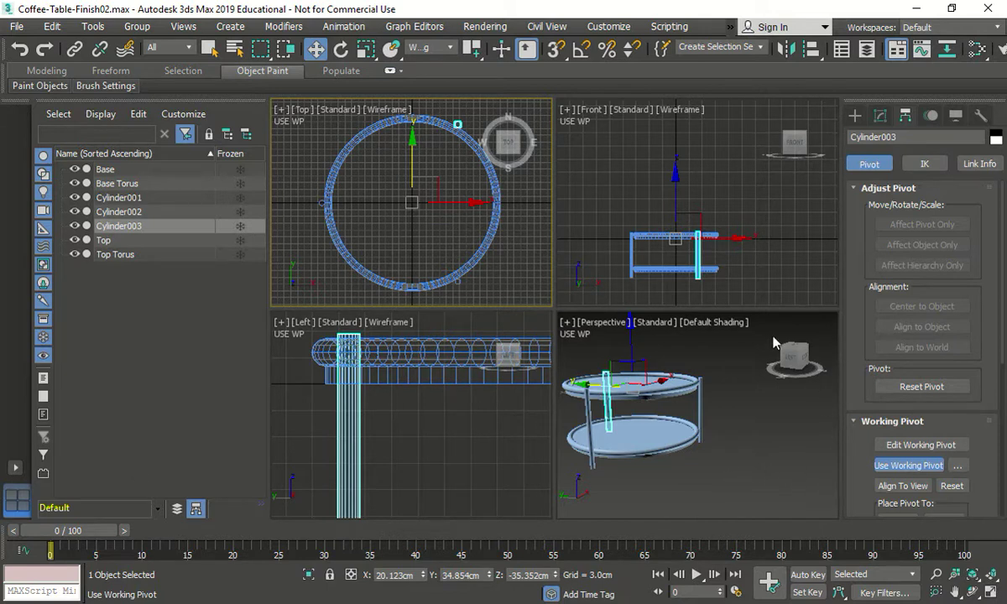
{"action": "left_click", "coordinate": [725, 319]}
{"action": "left_click", "coordinate": [771, 321]}
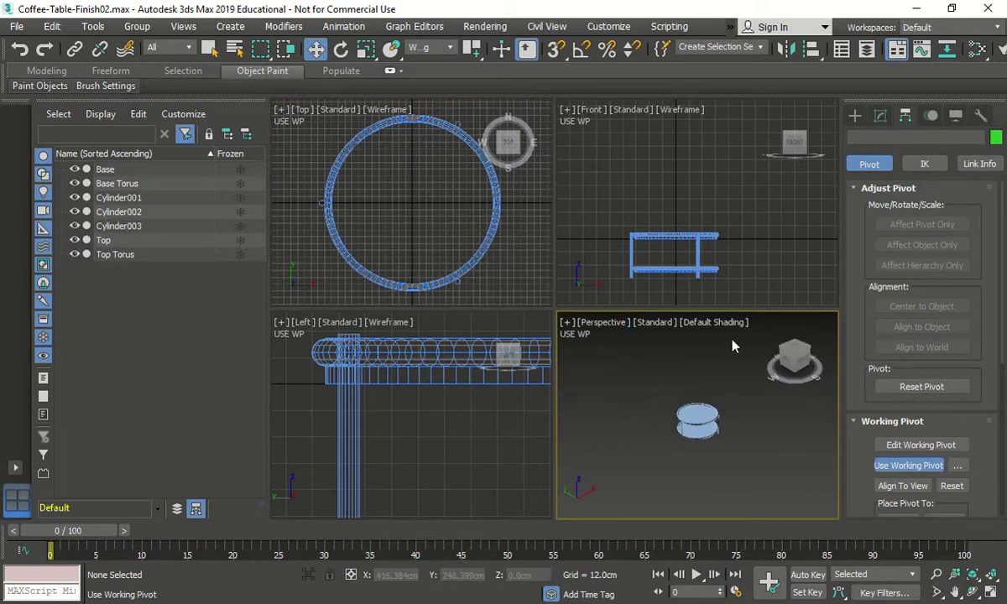
{"action": "left_click", "coordinate": [15, 26]}
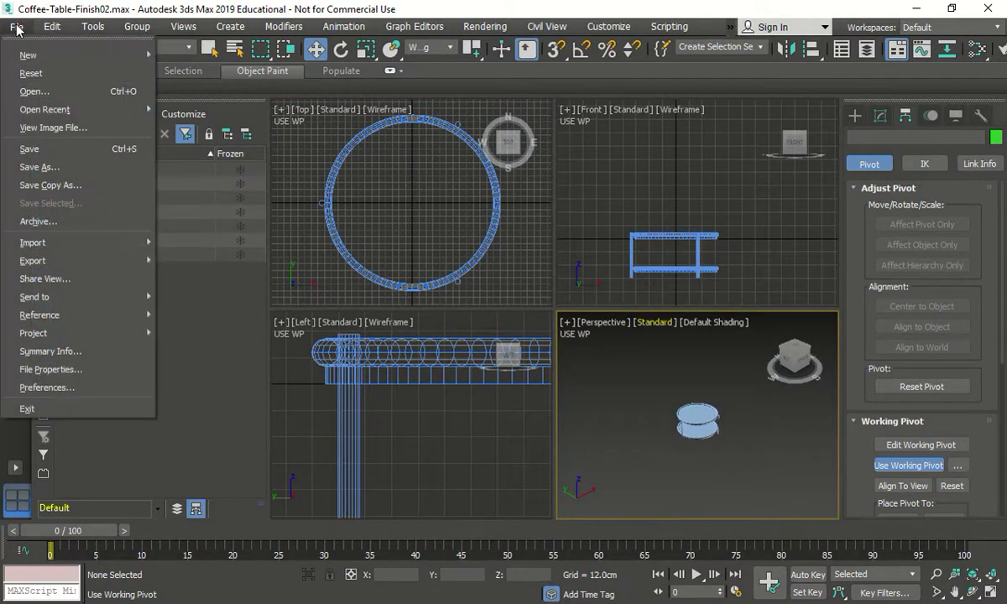
{"action": "left_click", "coordinate": [34, 149]}
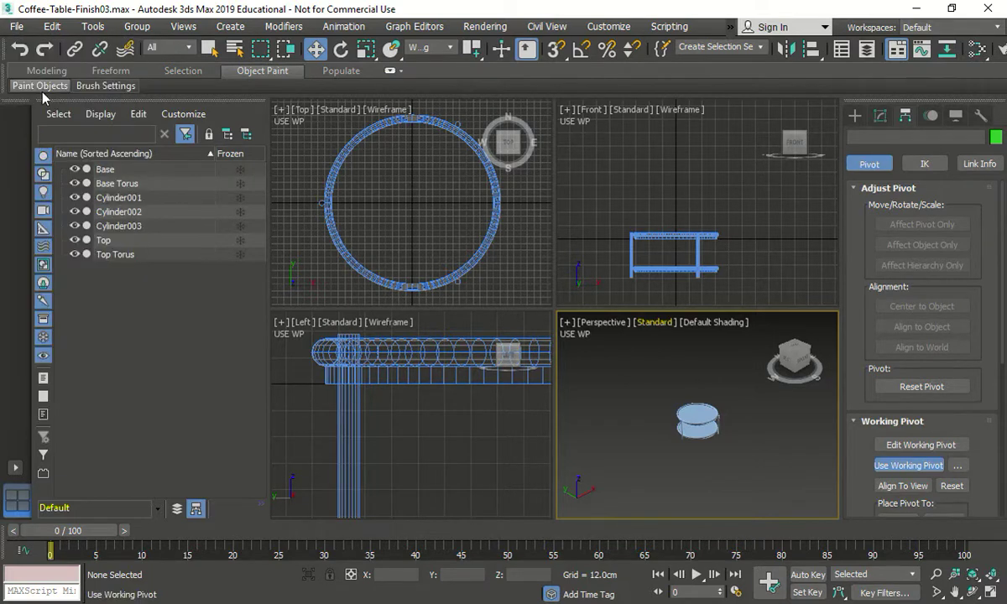
- Save the scene over Coffee-Table-Finish.max and enlarge the Perspective view of the table
{"action": "left_click", "coordinate": [21, 30]}
{"action": "left_click", "coordinate": [33, 164]}
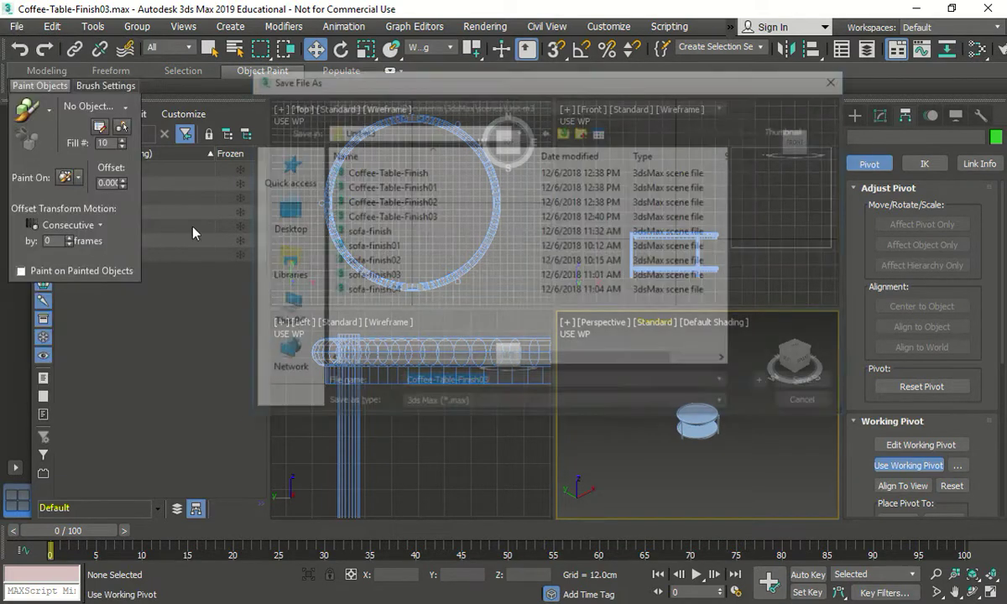
{"action": "key", "text": "End"}
{"action": "key", "text": "BackSpace"}
{"action": "key", "text": "BackSpace"}
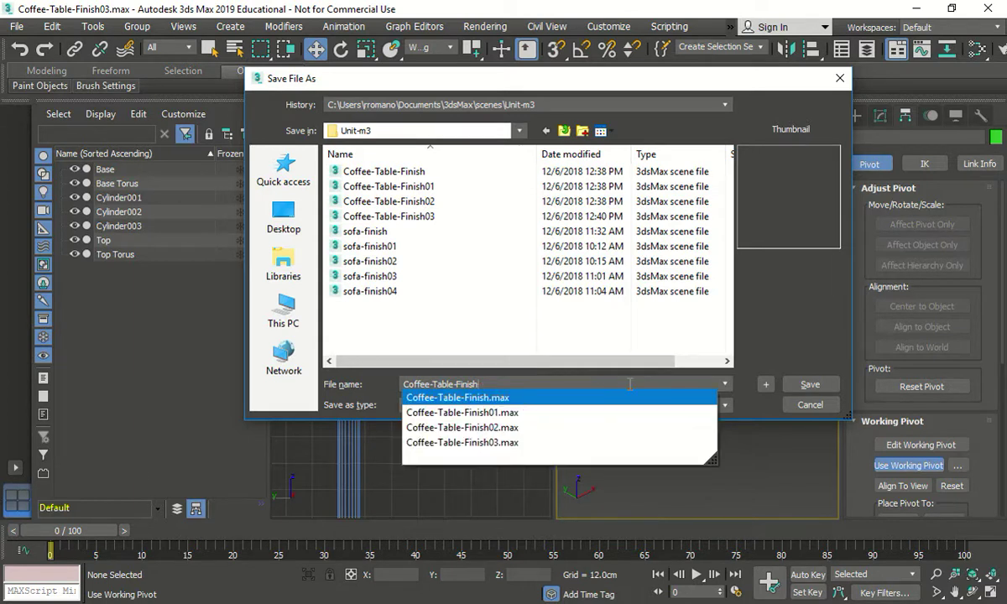
{"action": "left_click", "coordinate": [809, 384]}
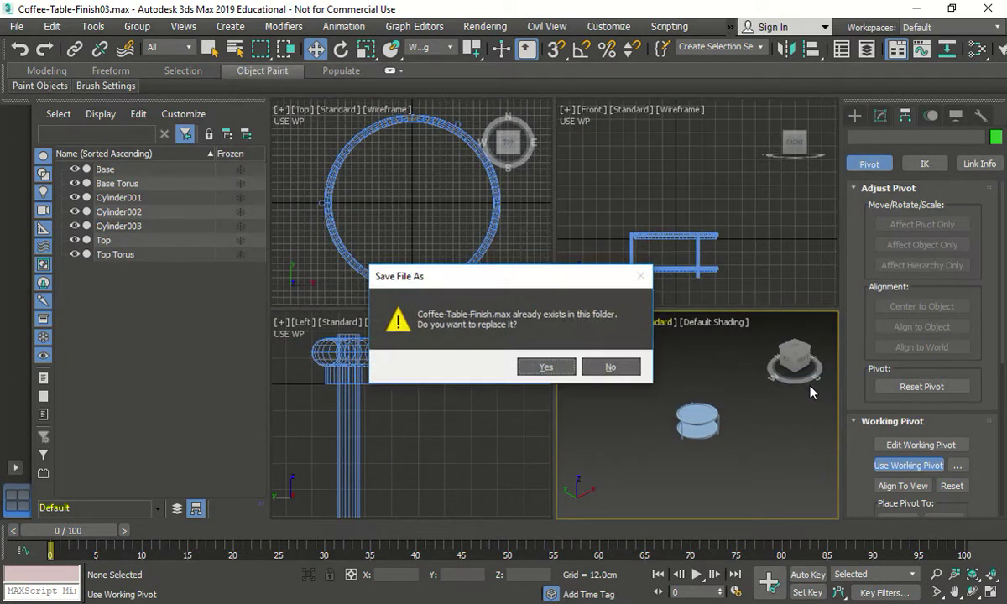
{"action": "left_click", "coordinate": [568, 369]}
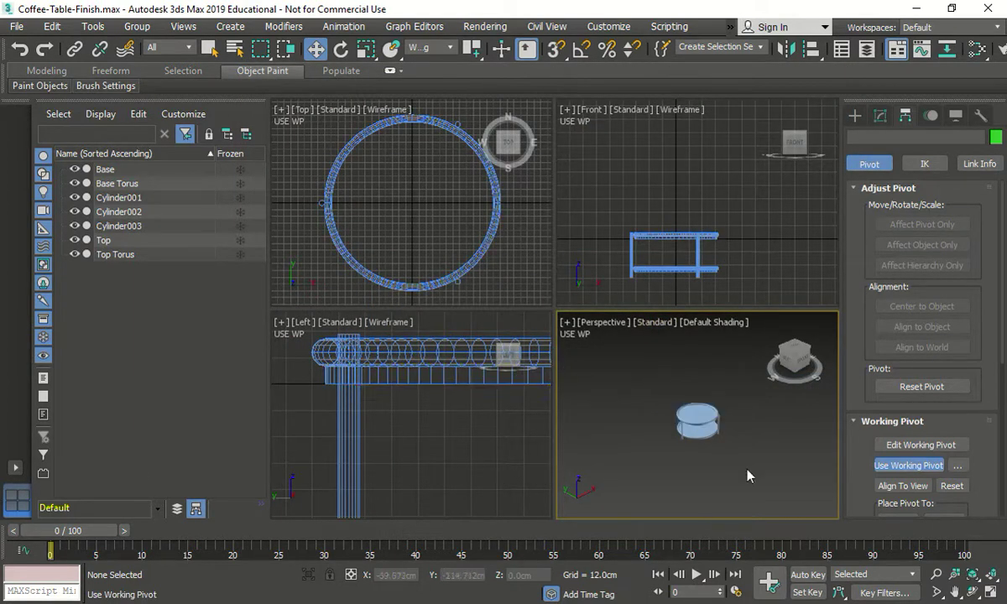
{"action": "key", "text": "alt+w"}
{"action": "scroll", "coordinate": [612, 386], "scroll_direction": "up", "scroll_amount": 8}
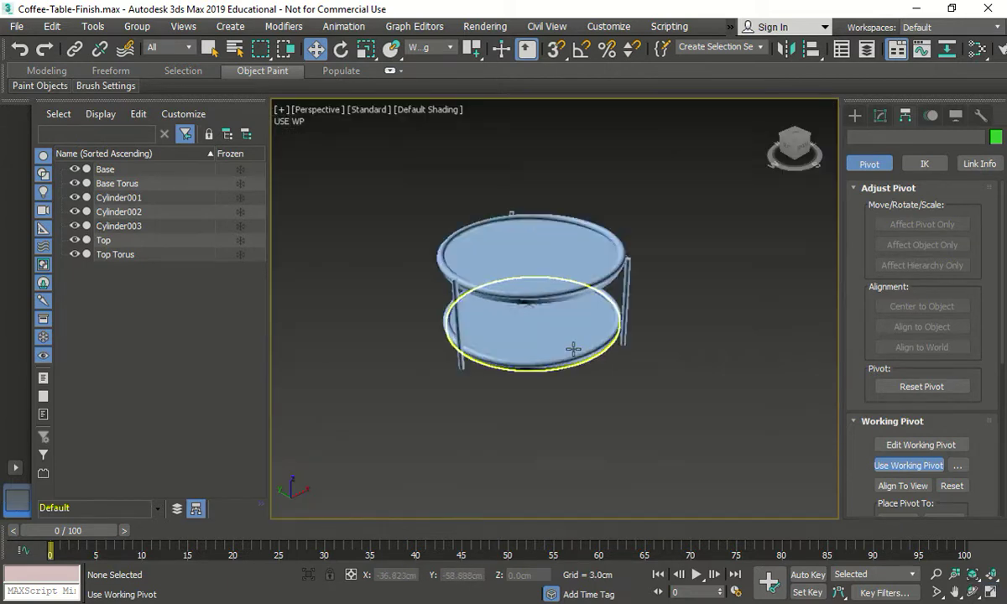